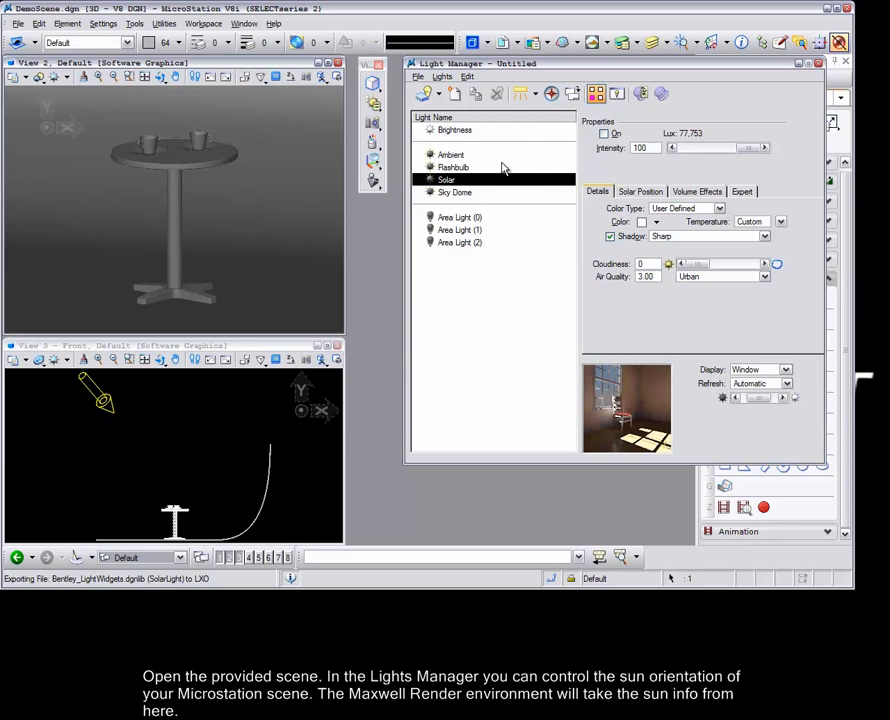
Turn on the Solar light, bring up its solar position settings, and turn on the Ambient light.
click(603, 136)
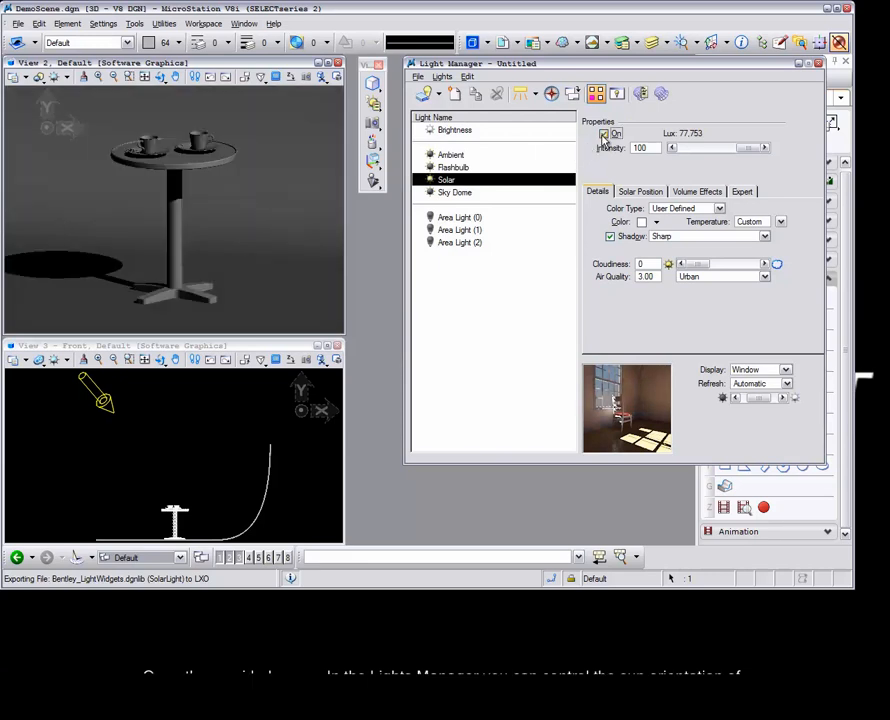
click(634, 192)
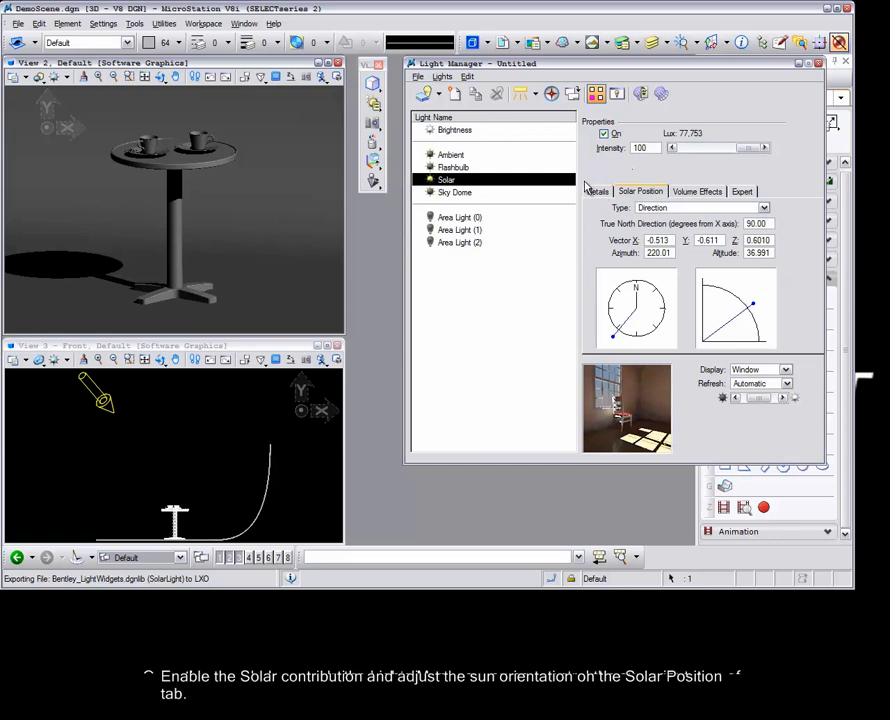
click(449, 156)
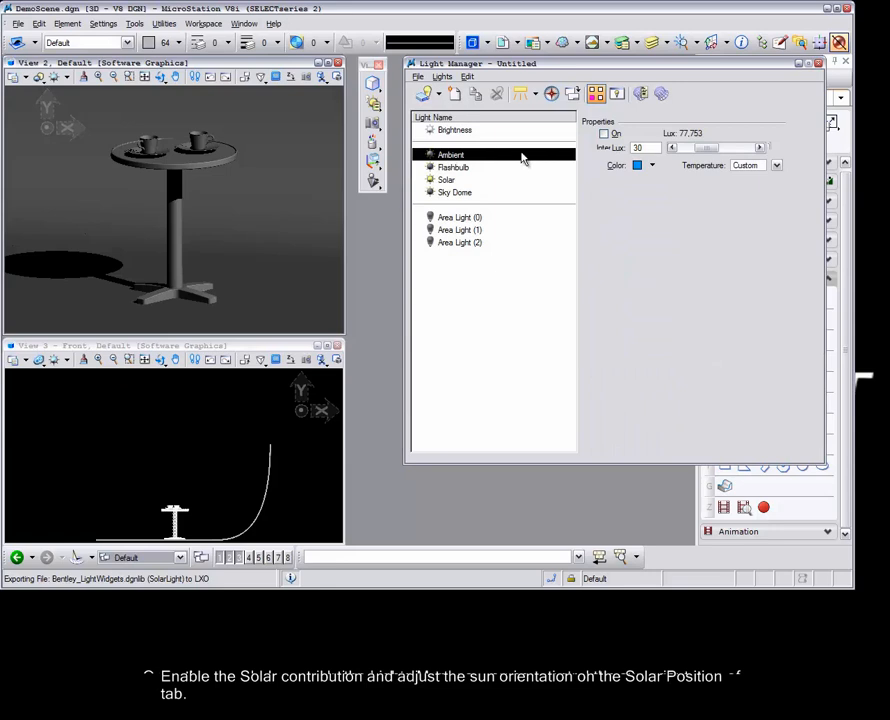
click(603, 134)
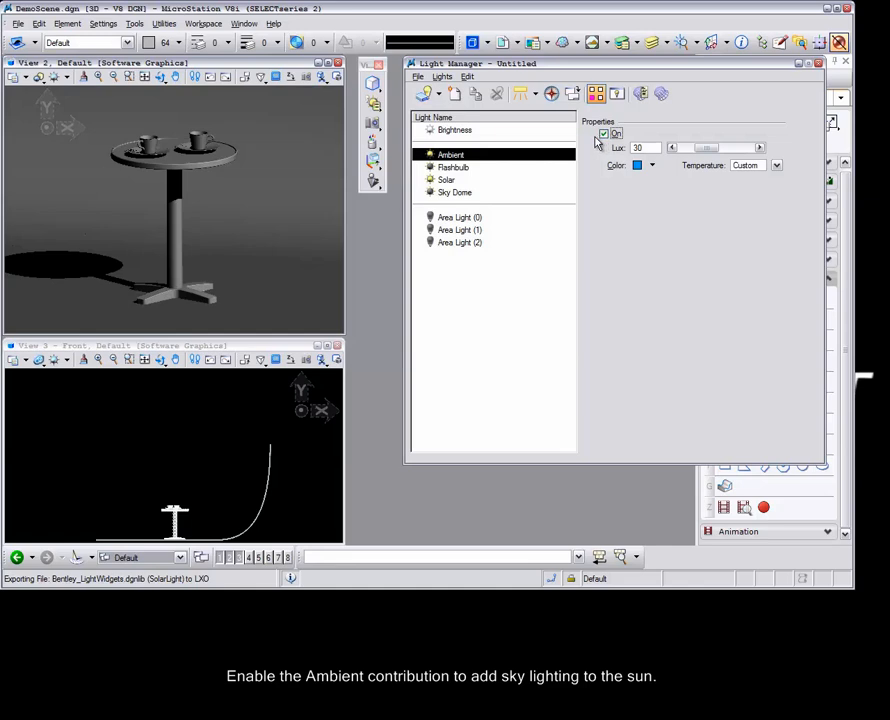
Open the Maxwell Render export settings with the command "maxwell settings" and set the environment's Active Sky Type to Sky Dome.
click(378, 563)
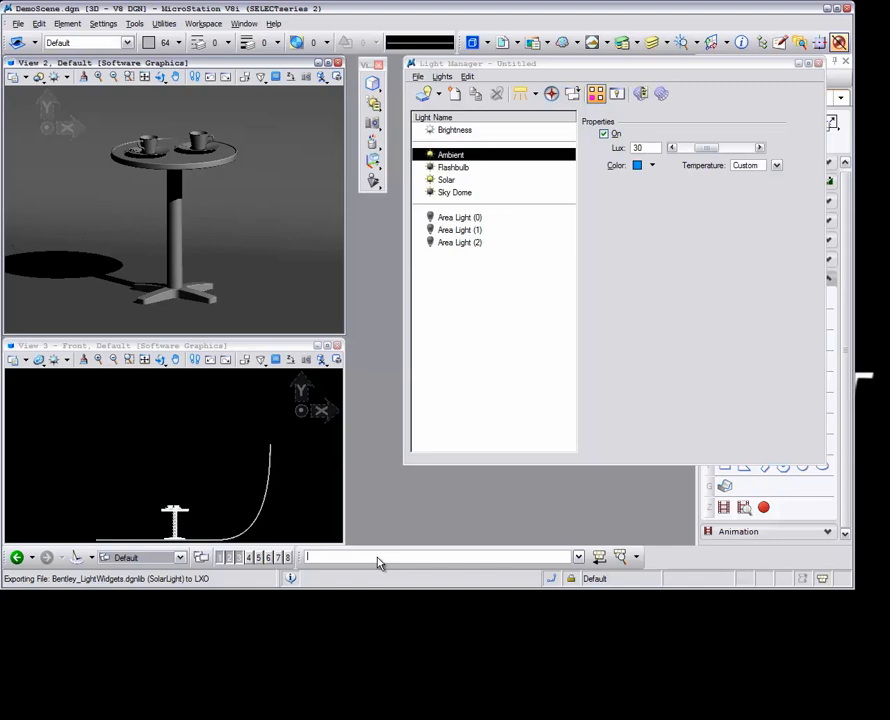
text(maxwell settings)
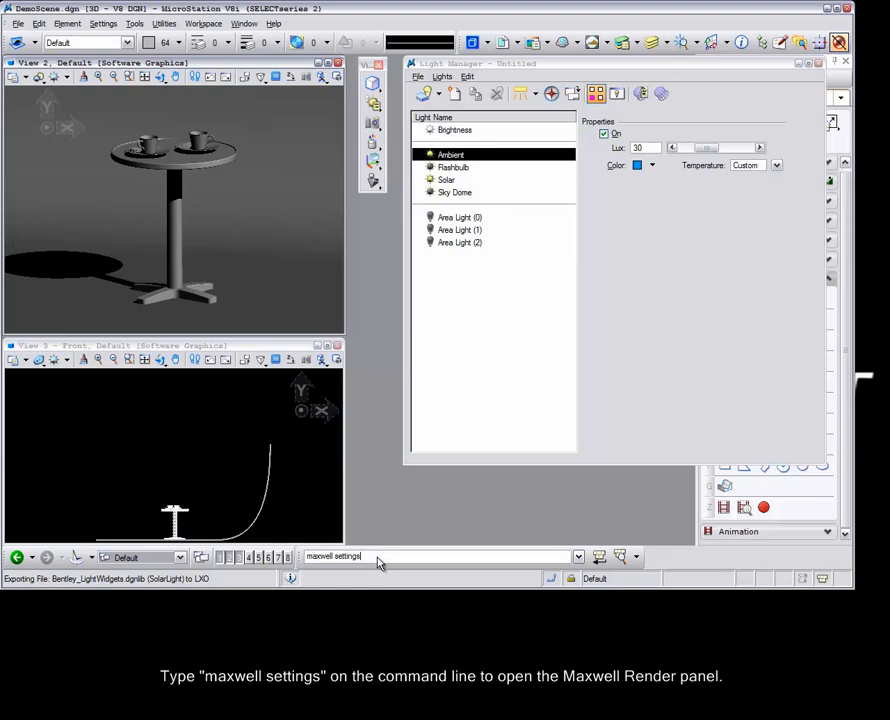
key(Return)
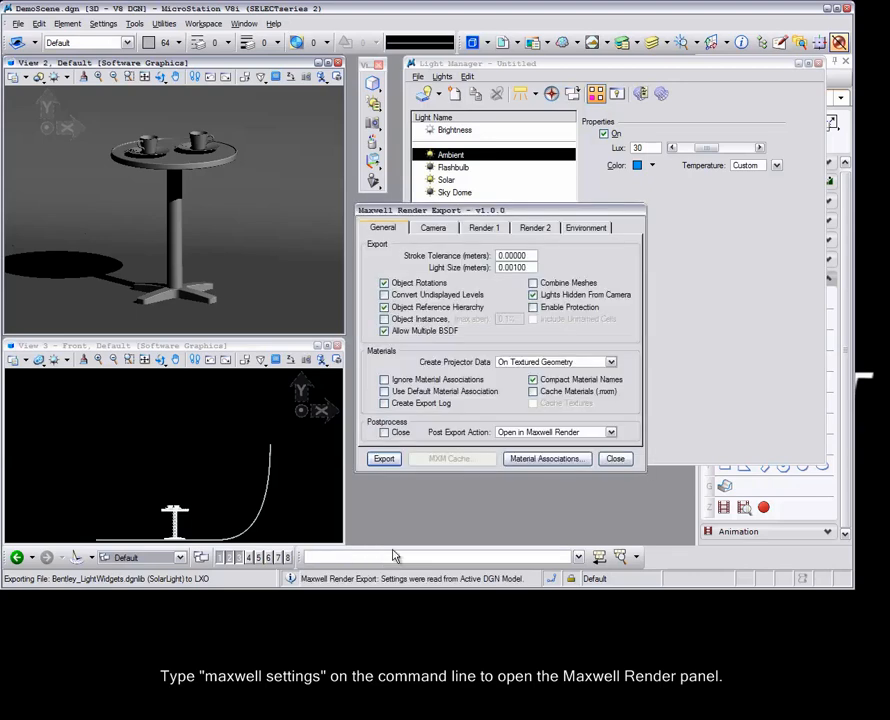
click(585, 228)
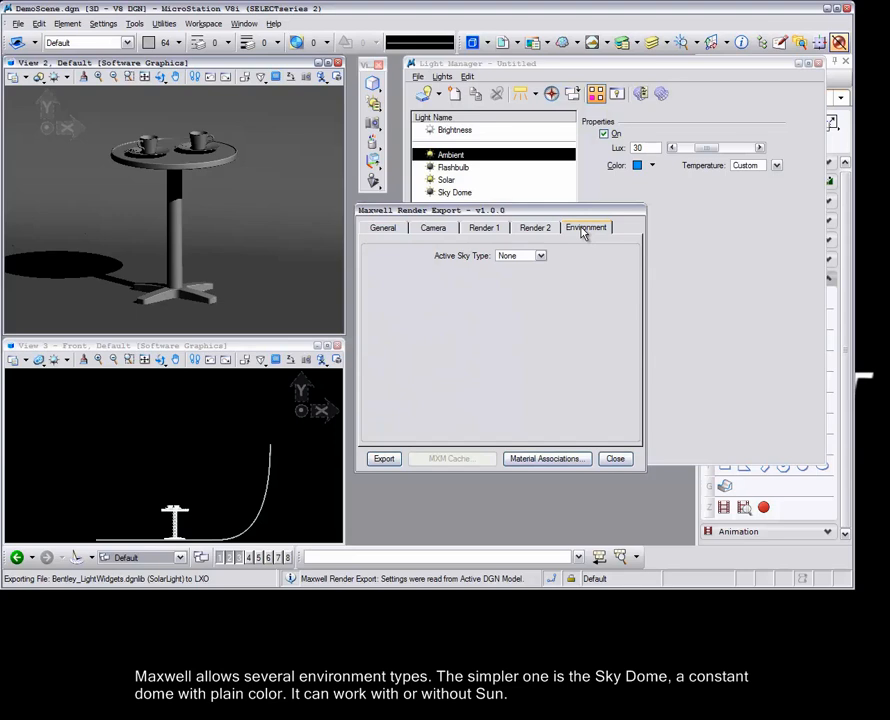
click(540, 256)
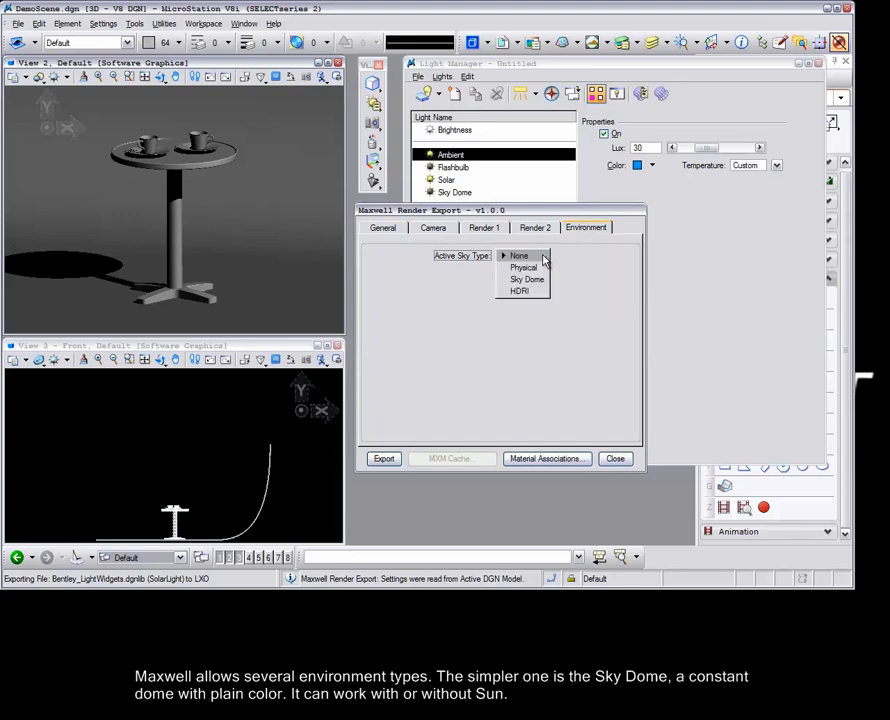
click(528, 279)
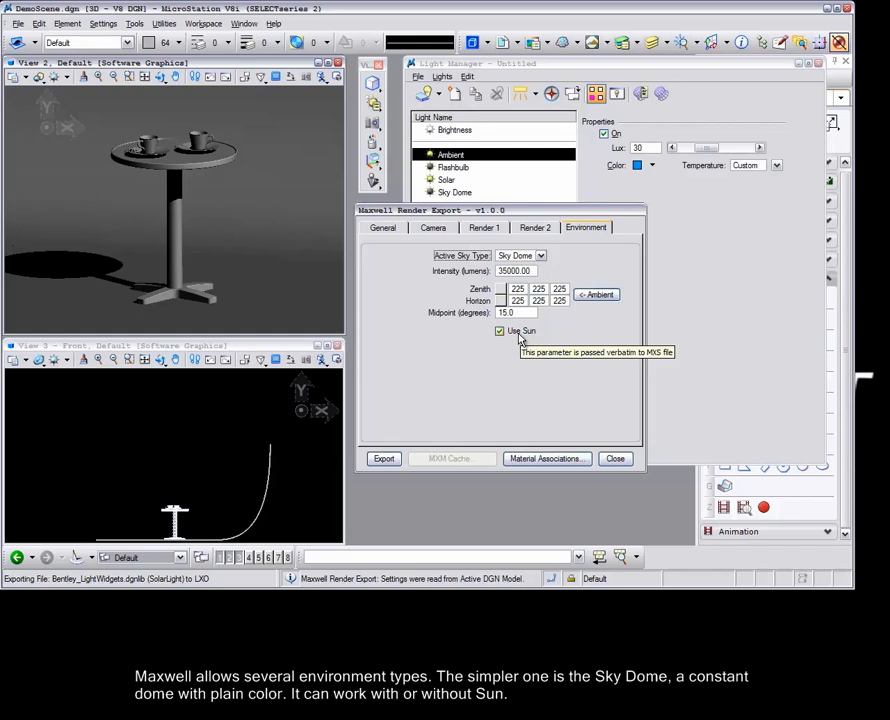
Export the scene as DemoScene.mxs, replacing the existing file, and stop and close the resulting Maxwell test render.
click(383, 459)
key(Return)
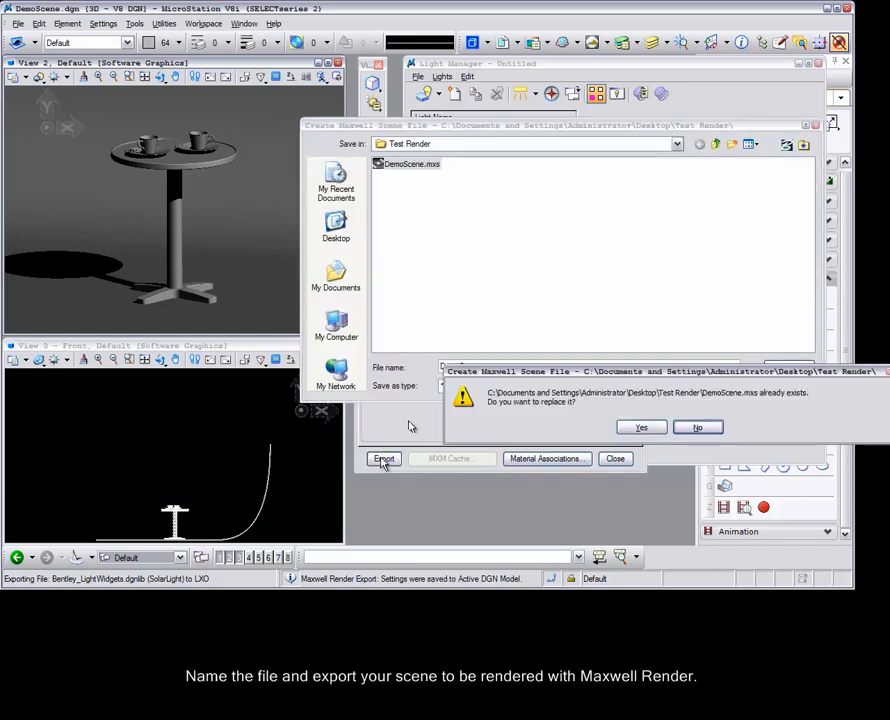
key(Return)
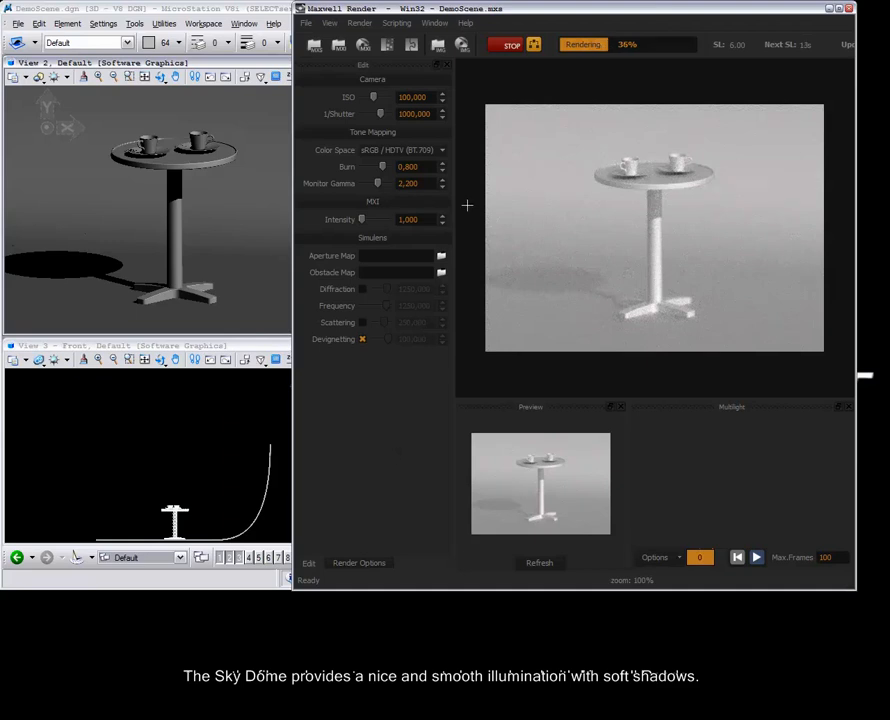
click(500, 44)
click(848, 10)
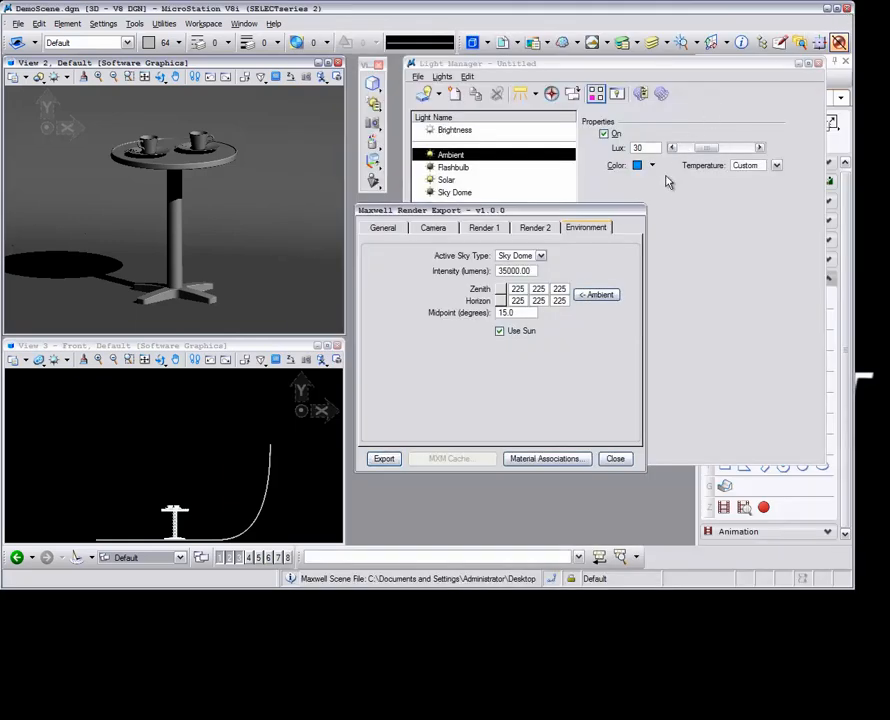
Reopen the Maxwell export settings with "maxwell settings" and copy the Ambient light colour to the Sky Dome's Zenith and Horizon.
click(618, 461)
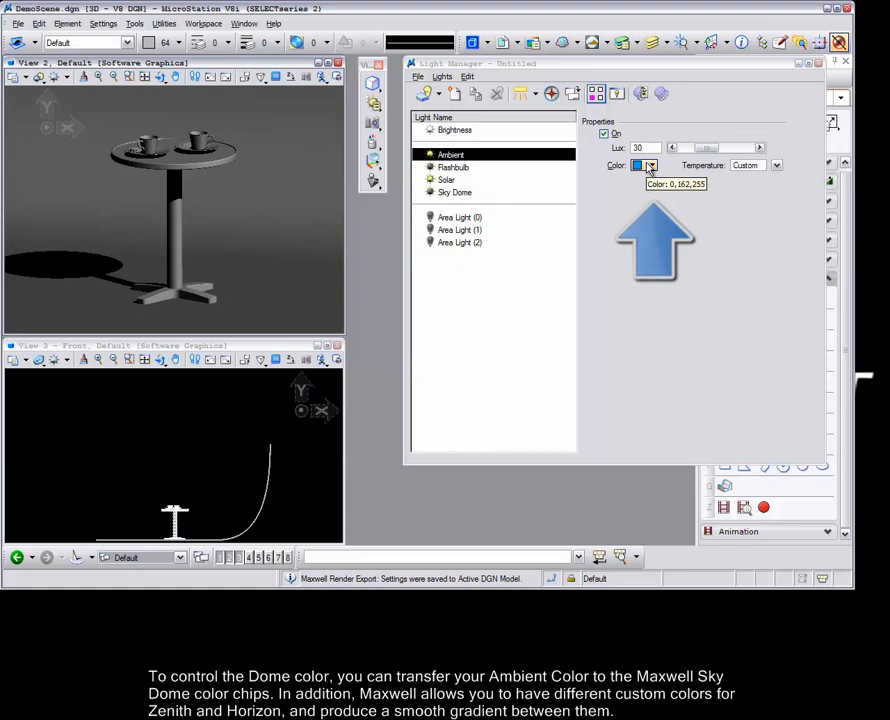
click(513, 556)
text(maxwell settings)
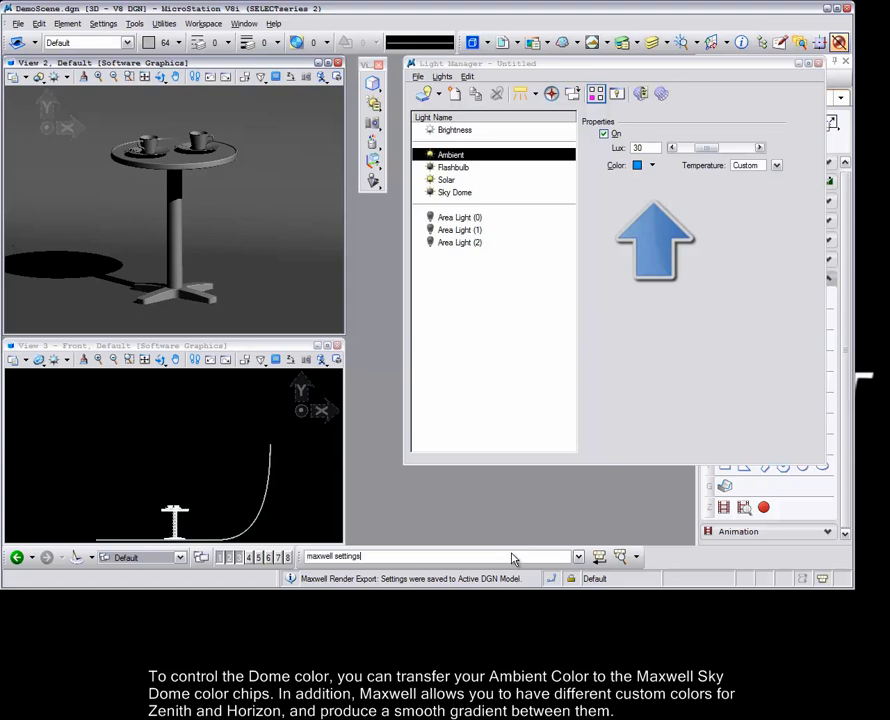
key(Return)
click(604, 228)
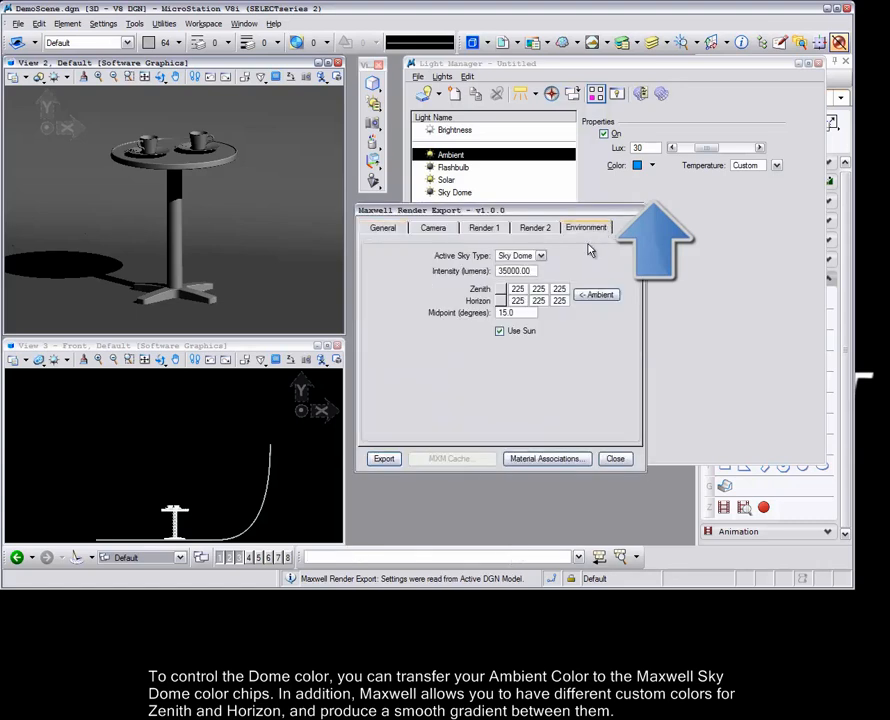
click(599, 297)
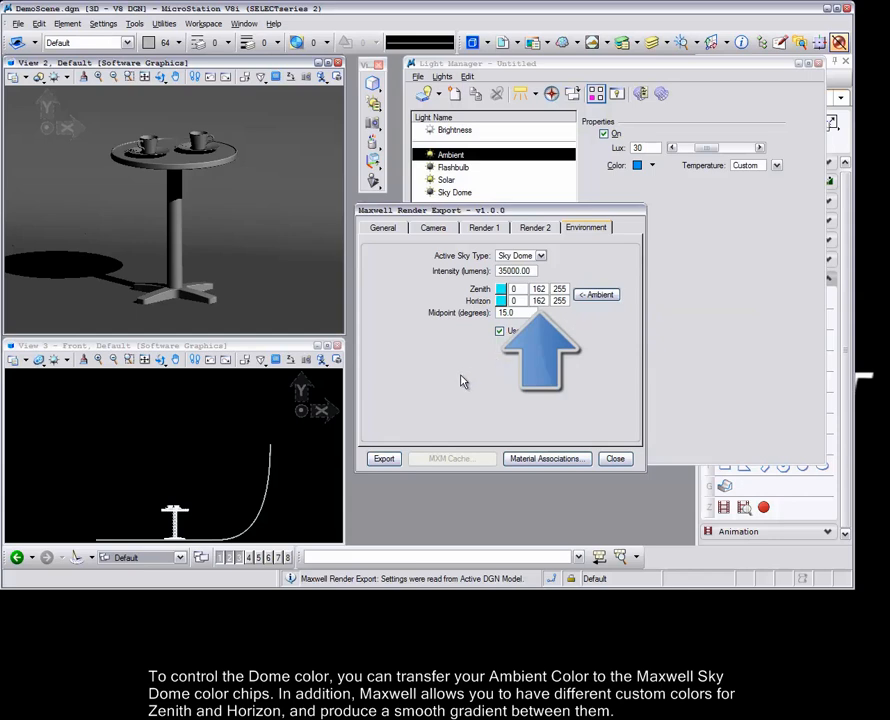
Export the ambient-coloured Sky Dome scene over DemoScene.mxs, and stop and close its Maxwell test render.
click(388, 460)
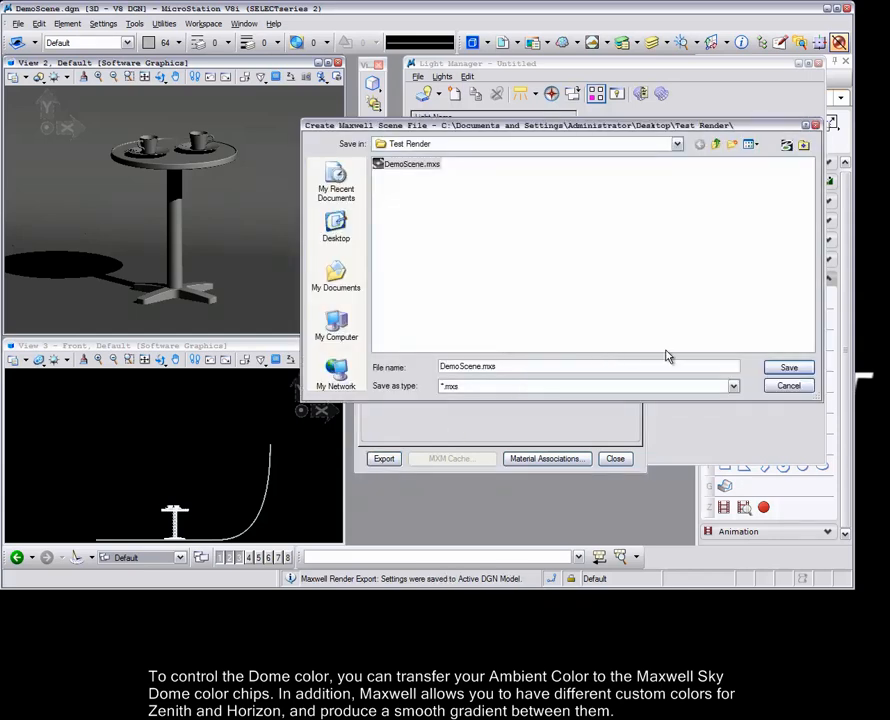
click(786, 369)
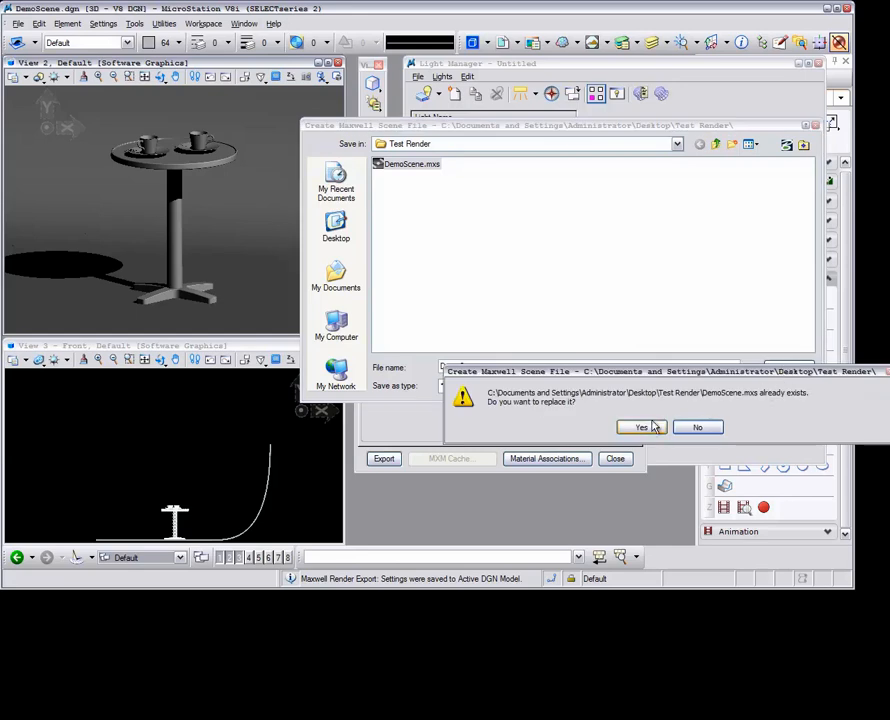
click(641, 428)
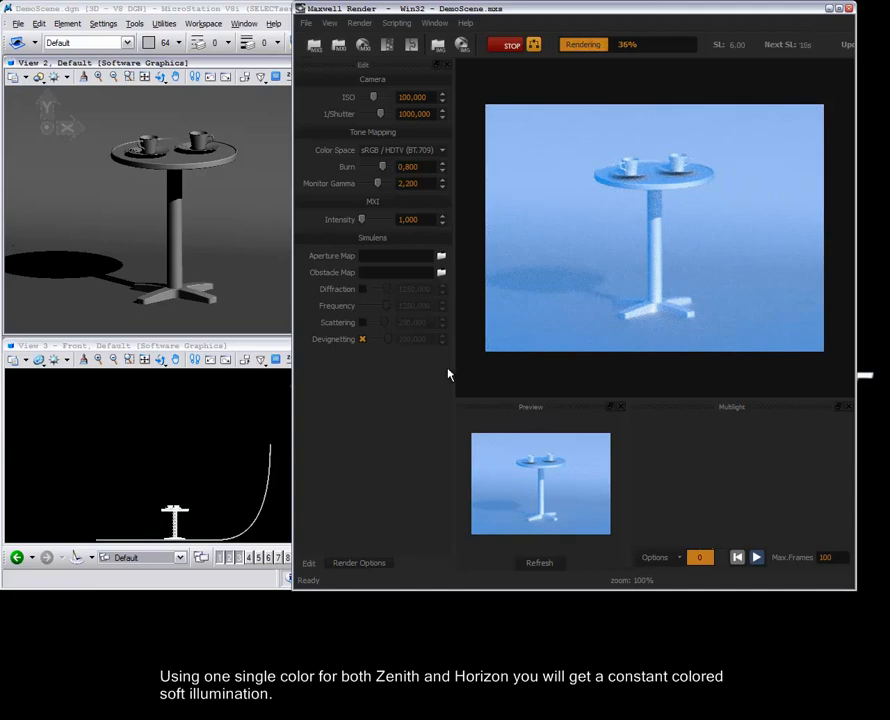
click(511, 46)
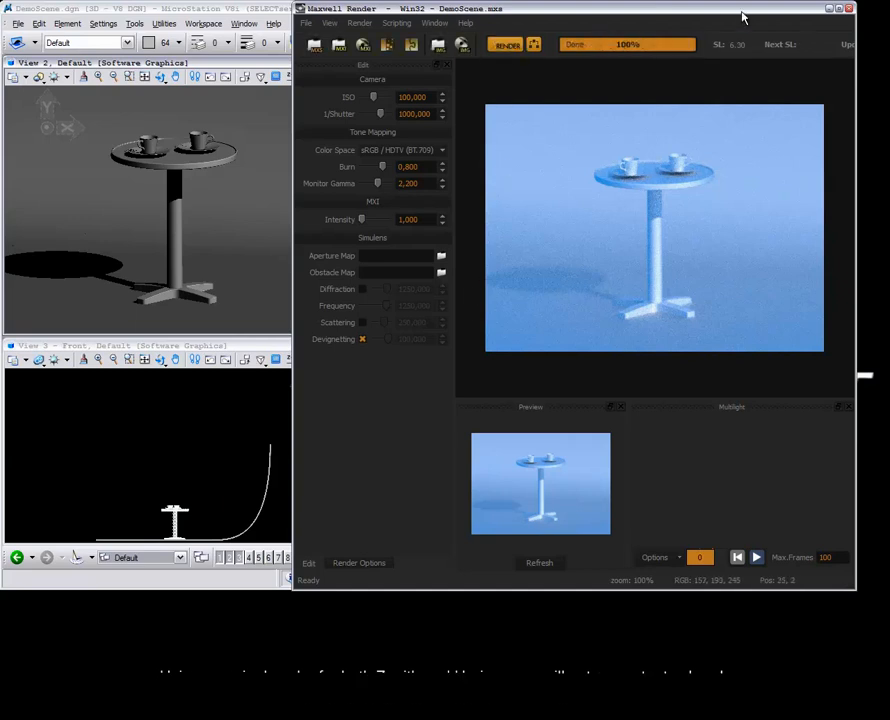
click(848, 11)
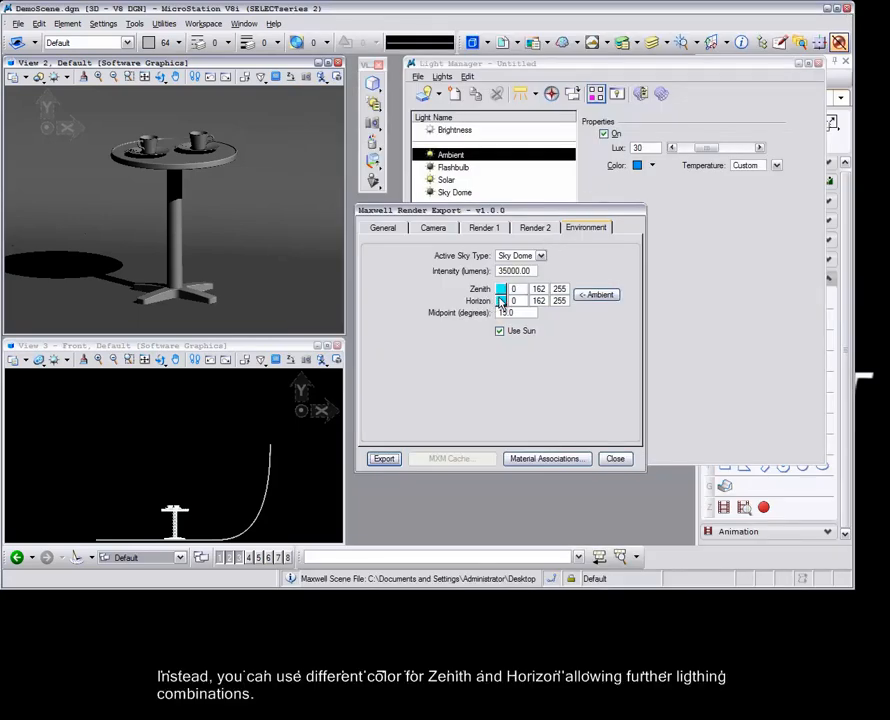
Set the Sky Dome's Horizon colour to red (255, 0, 0) and re-export the scene for a test render, stopping it partway.
click(500, 300)
click(537, 300)
click(388, 458)
click(644, 433)
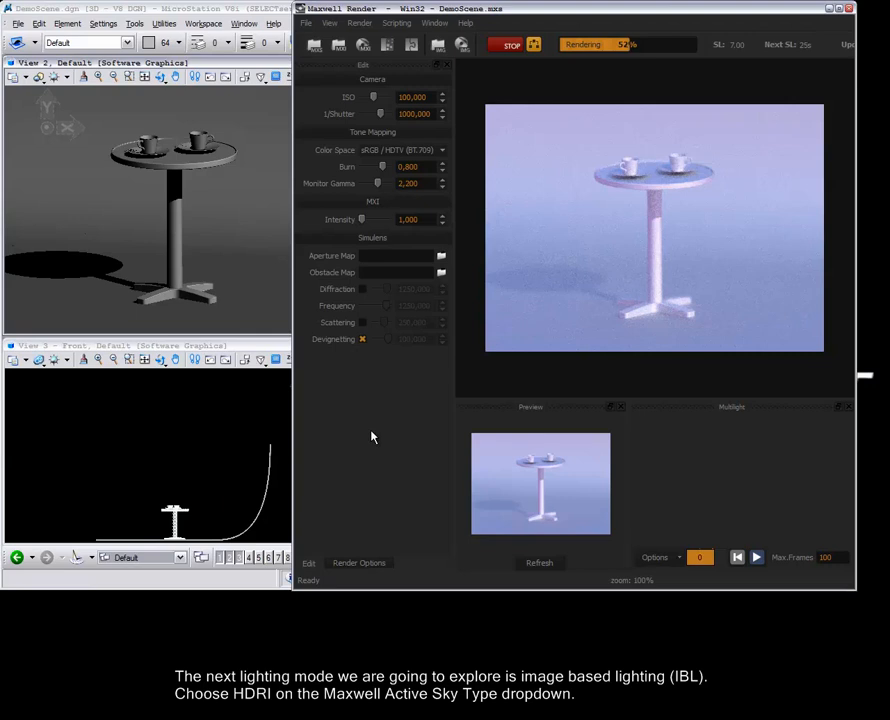
click(507, 46)
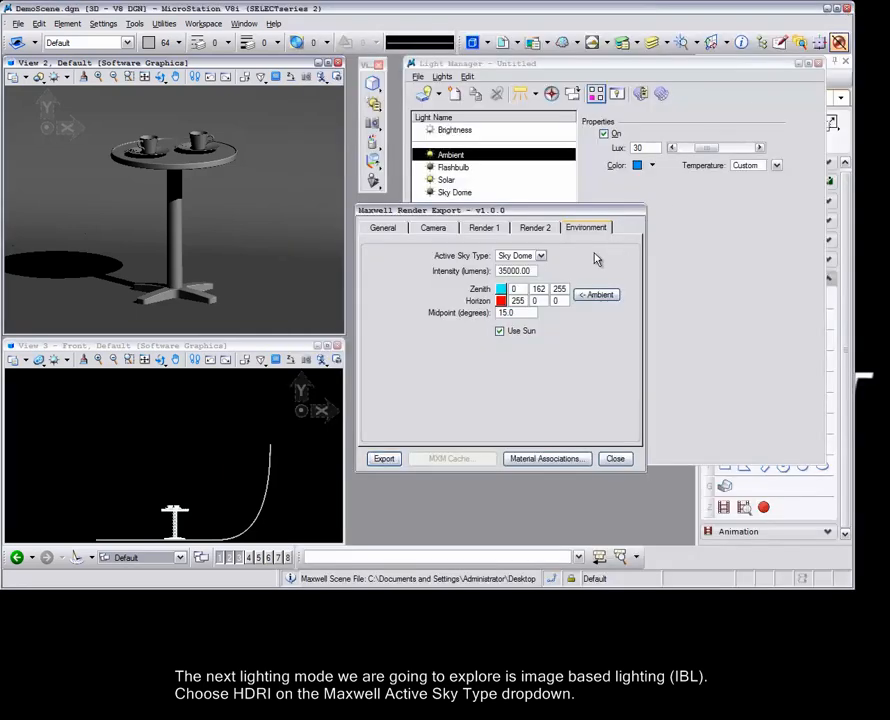
Change the Active Sky Type to HDRI and load skiesv2_12.hdr as the Background channel's image file.
click(540, 256)
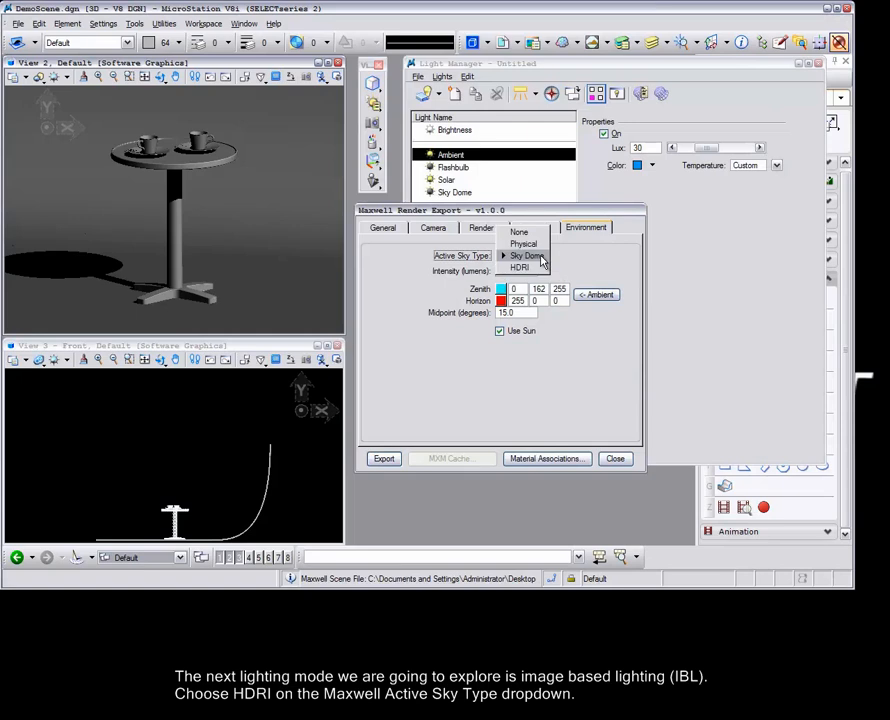
click(538, 267)
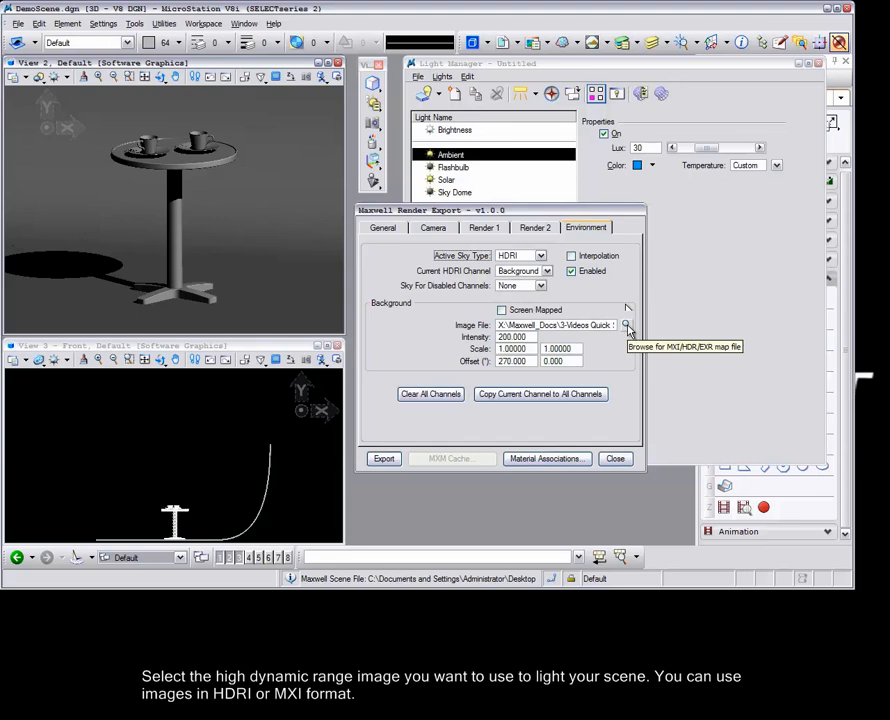
click(626, 326)
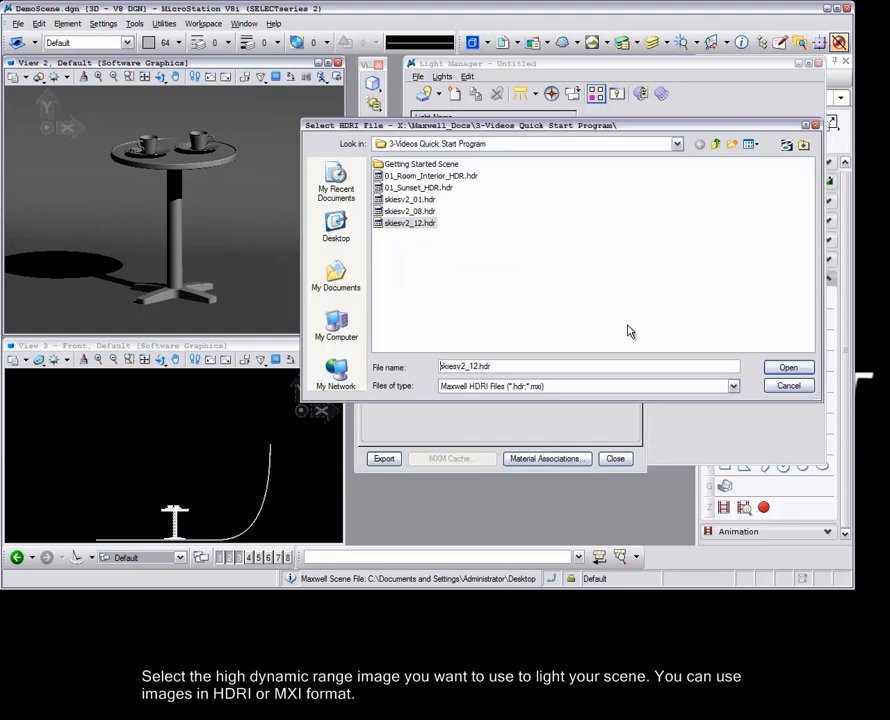
click(405, 226)
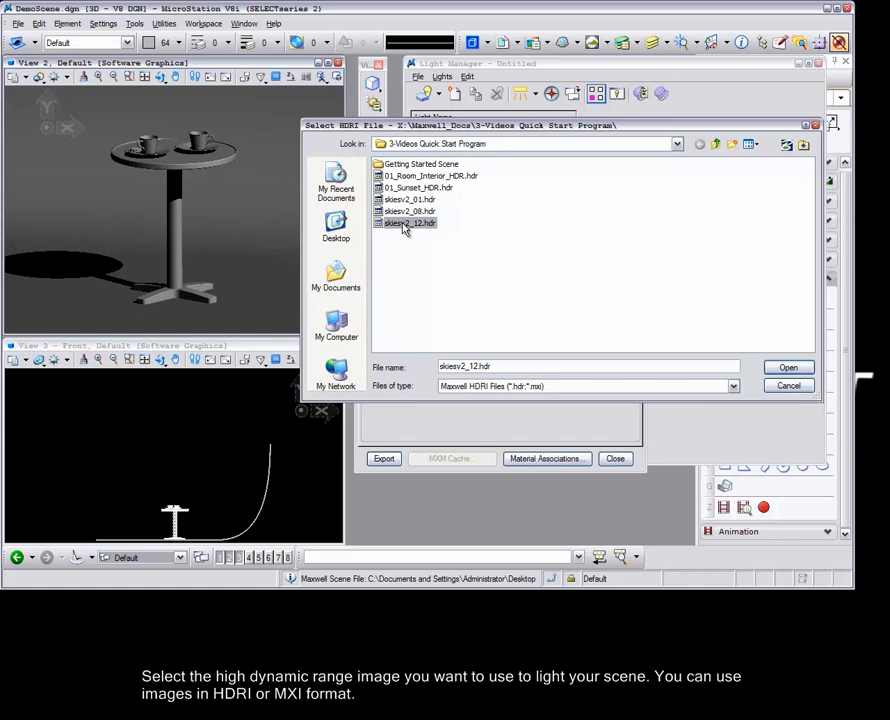
click(783, 368)
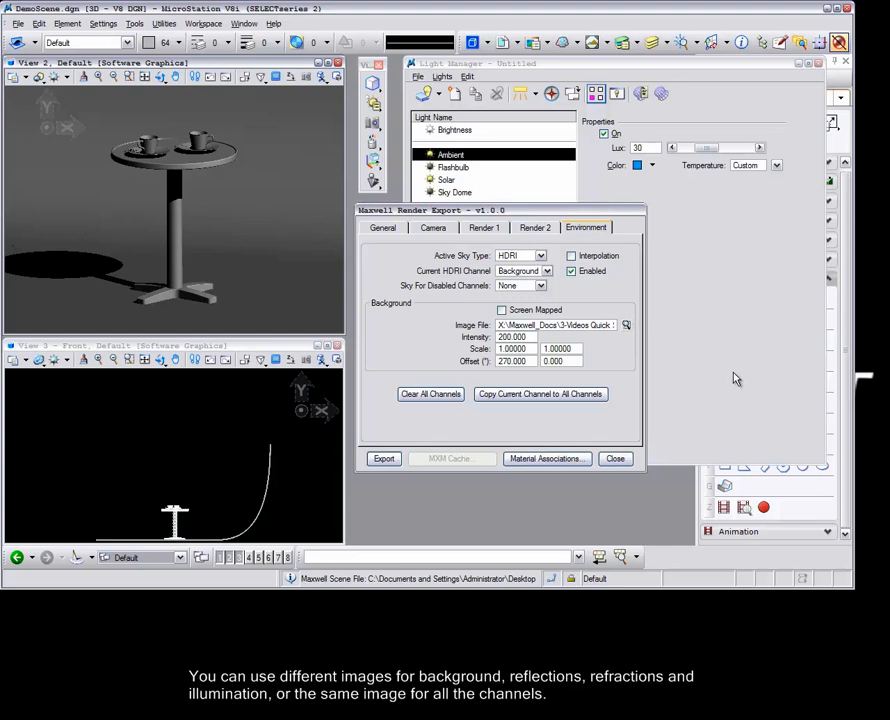
Copy the Background image settings to all HDRI channels and test-render the exported scene, stopping and closing the render at the end.
click(519, 396)
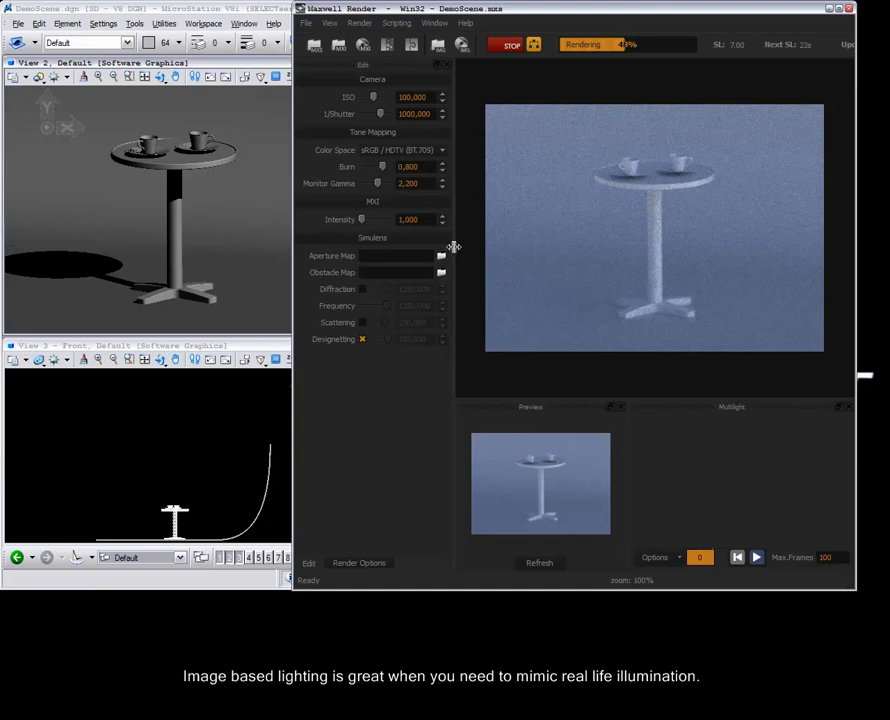
click(507, 47)
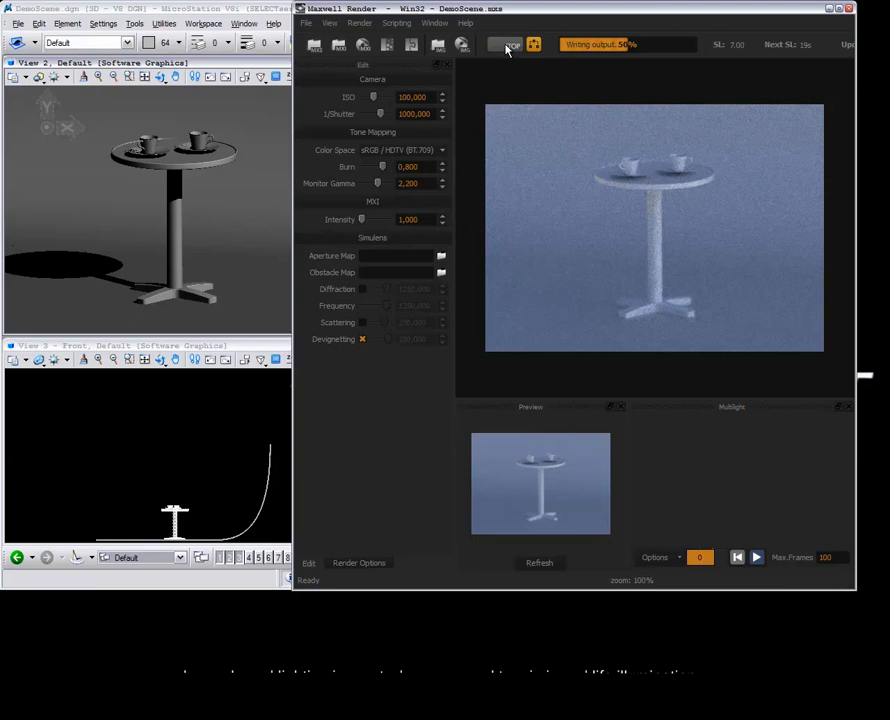
click(849, 9)
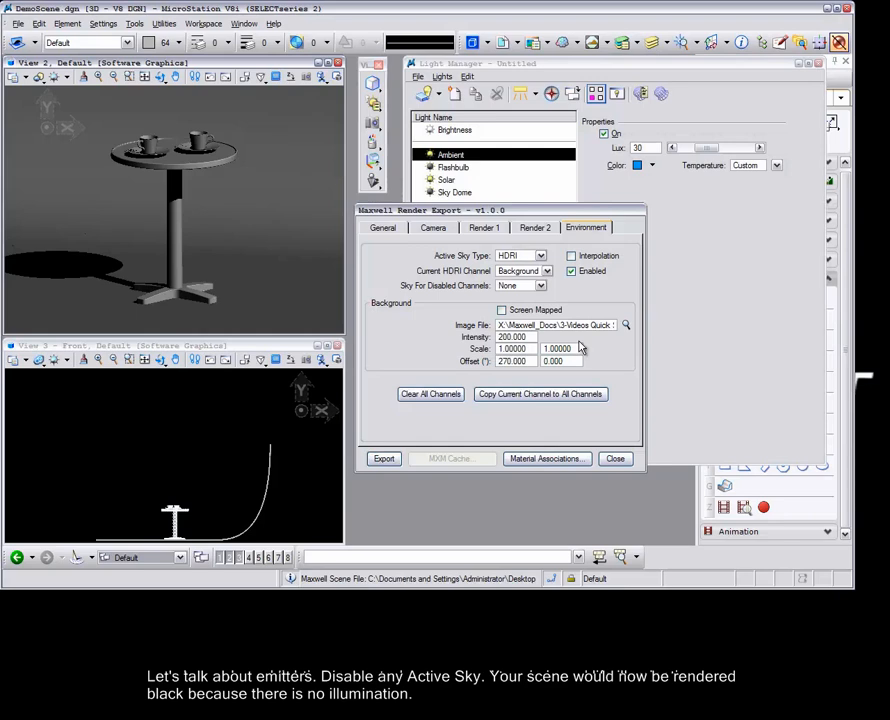
Disable the environment lighting by setting the Active Sky Type to None, and close the Maxwell export settings.
click(540, 256)
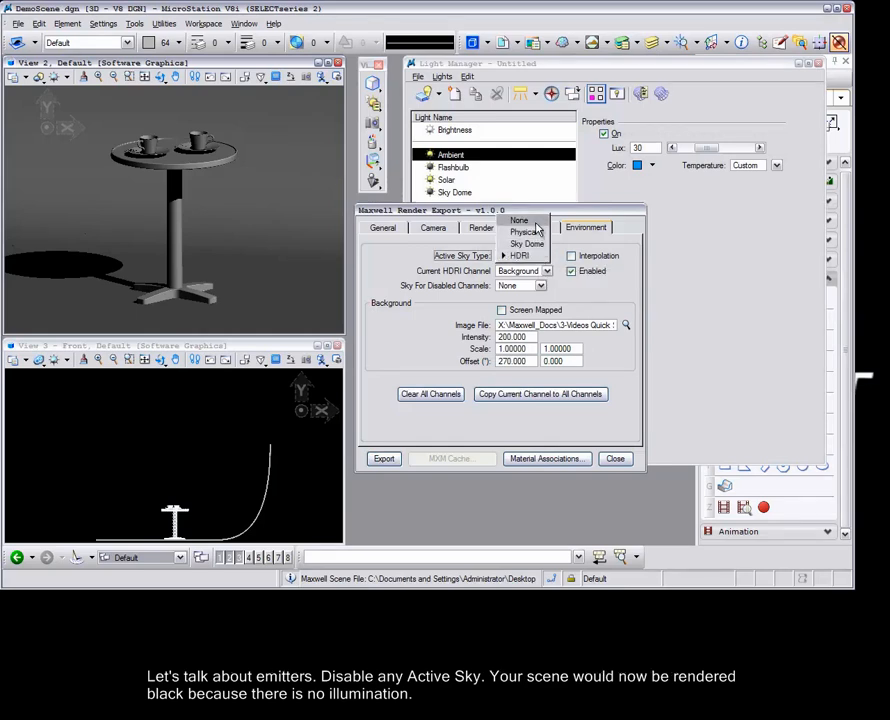
click(522, 220)
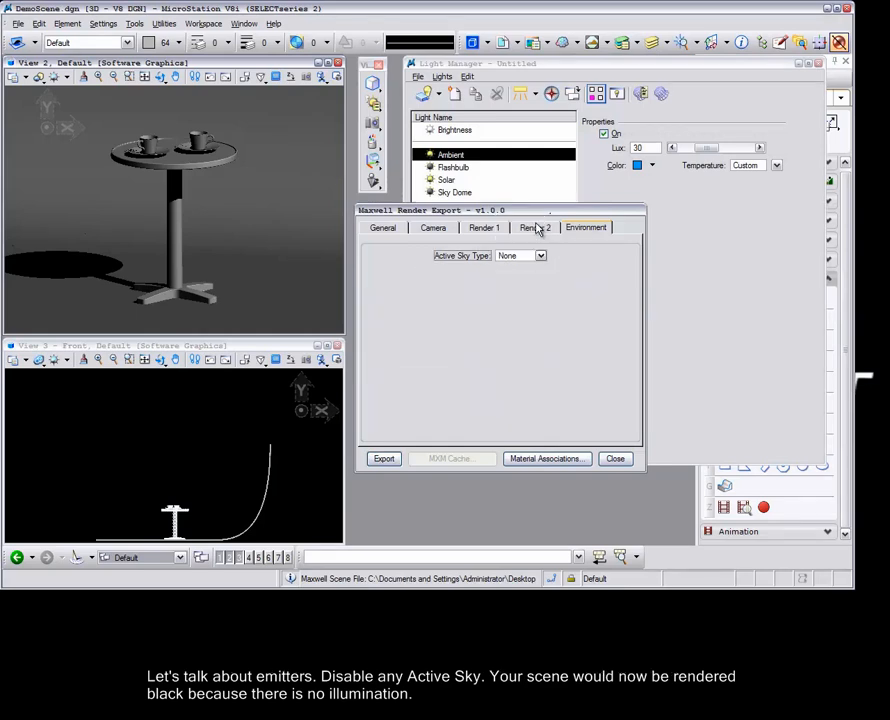
click(615, 458)
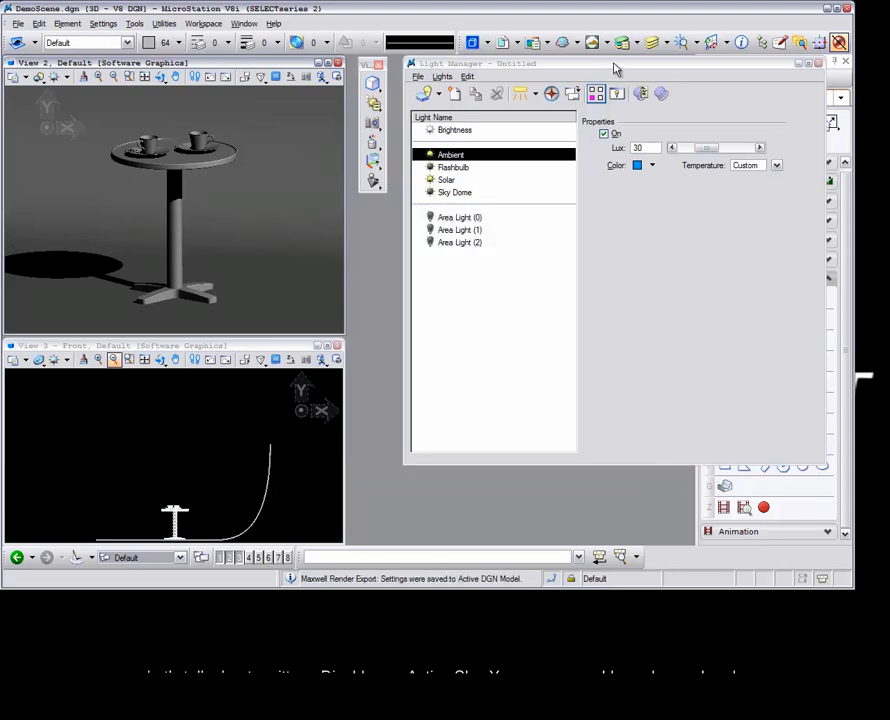
Turn on the display of the emitter level, apply it to the open views, and close the level display settings.
click(655, 44)
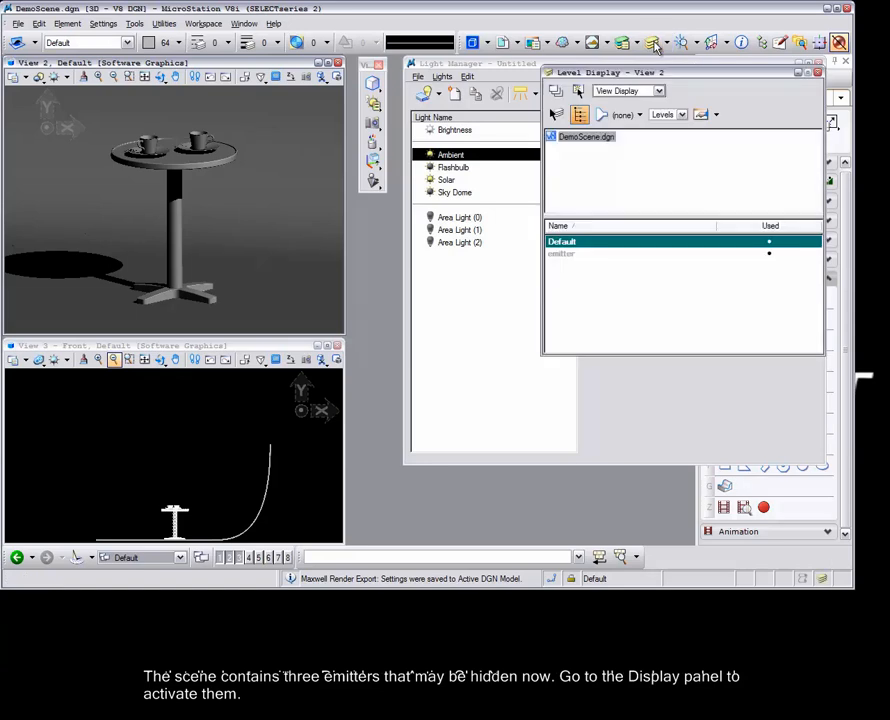
click(563, 255)
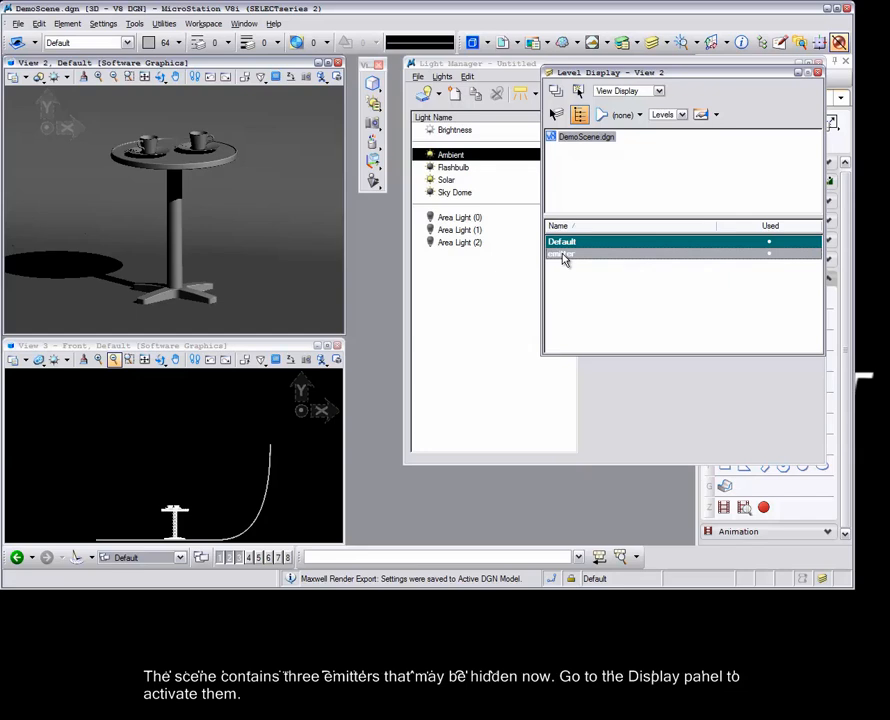
click(555, 92)
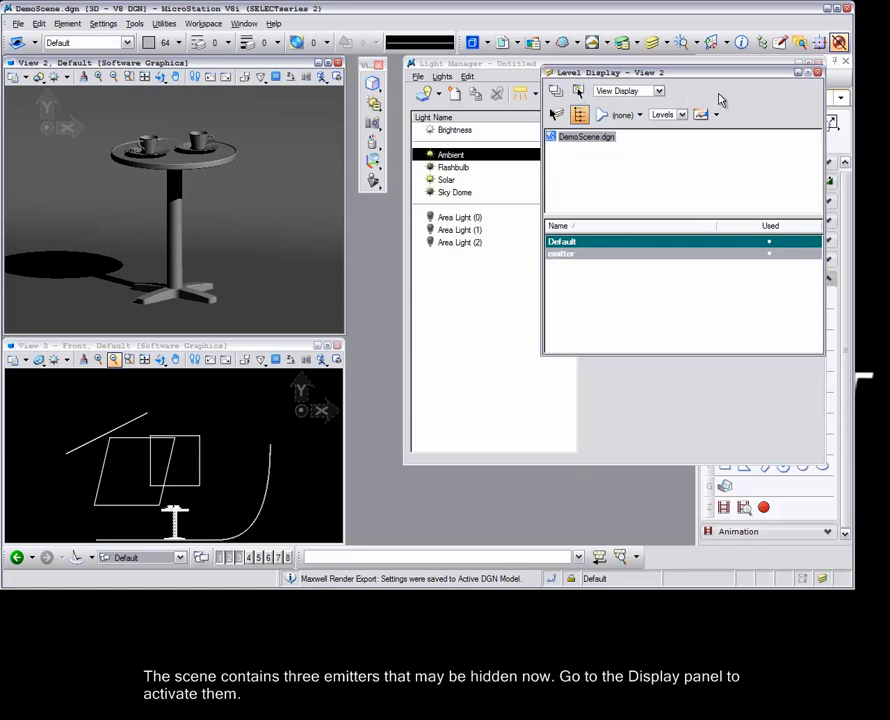
click(817, 73)
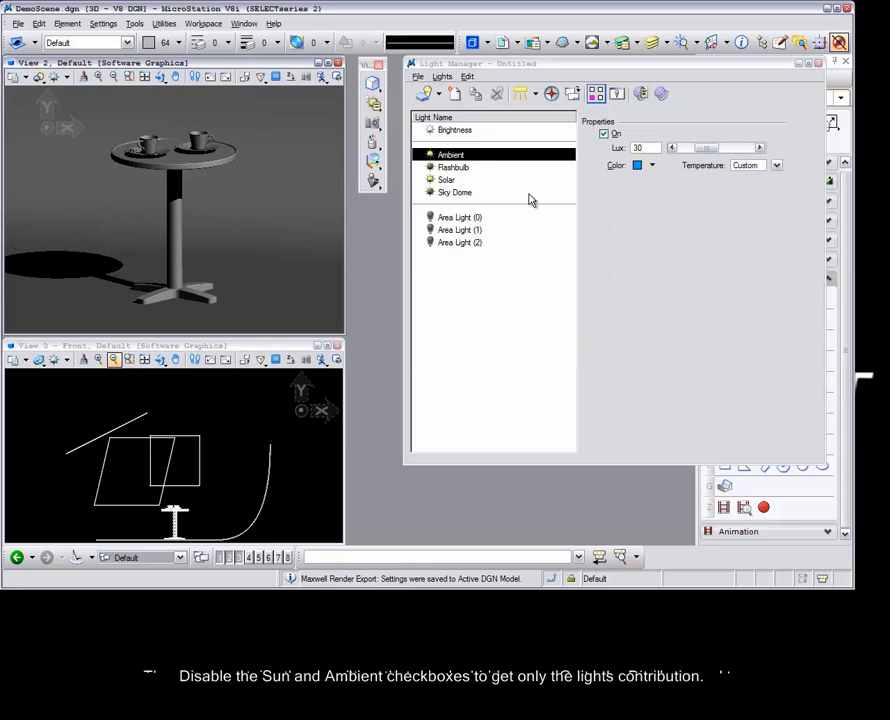
Switch off the Solar and Ambient lights in the Light Manager.
click(447, 184)
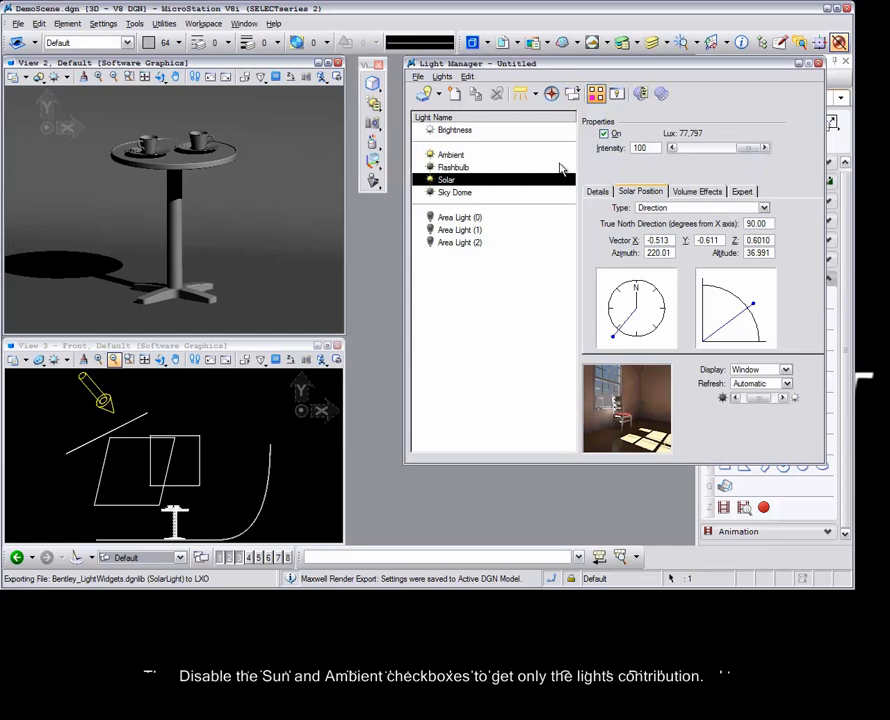
click(603, 133)
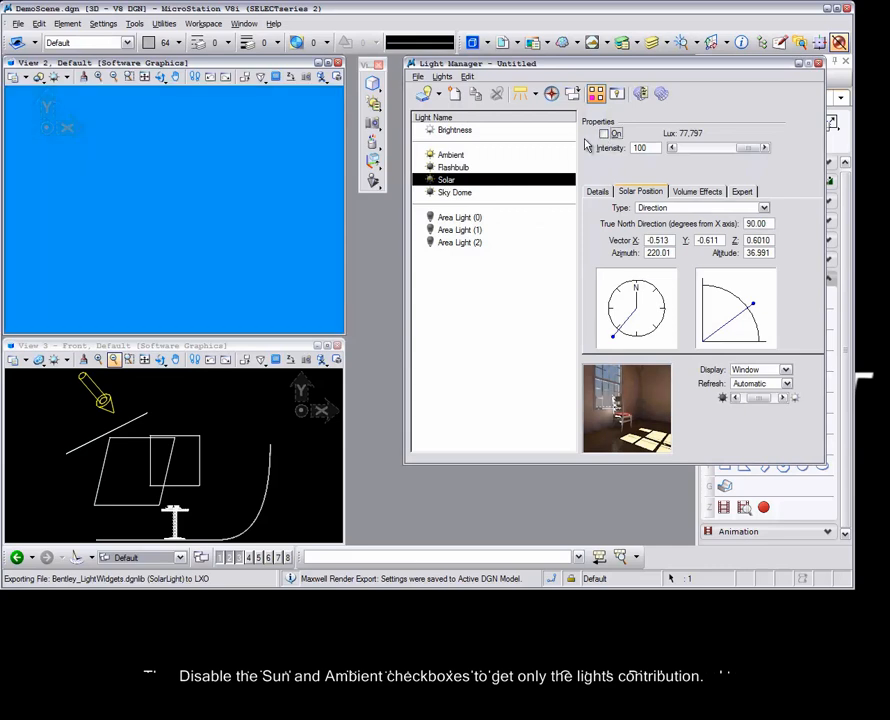
click(458, 155)
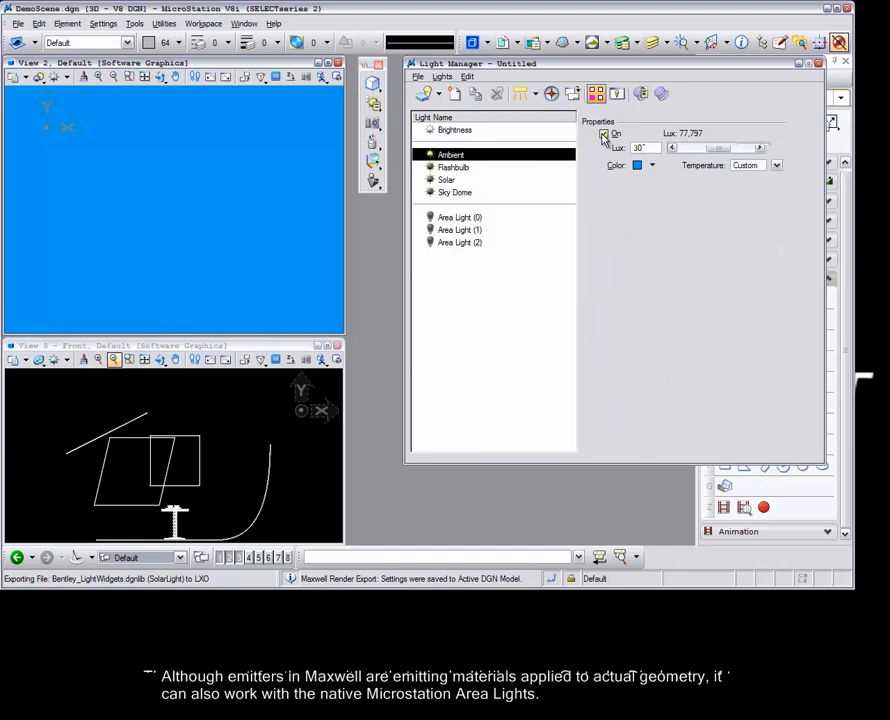
click(603, 134)
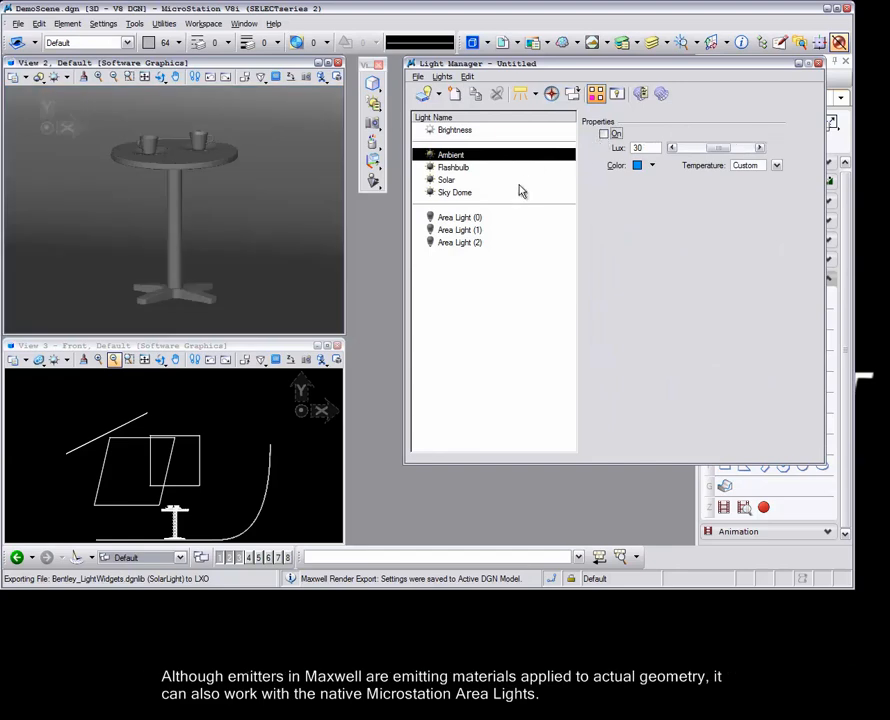
Switch on Area Light (0), Area Light (1) and Area Light (2) in the Light Manager.
click(456, 219)
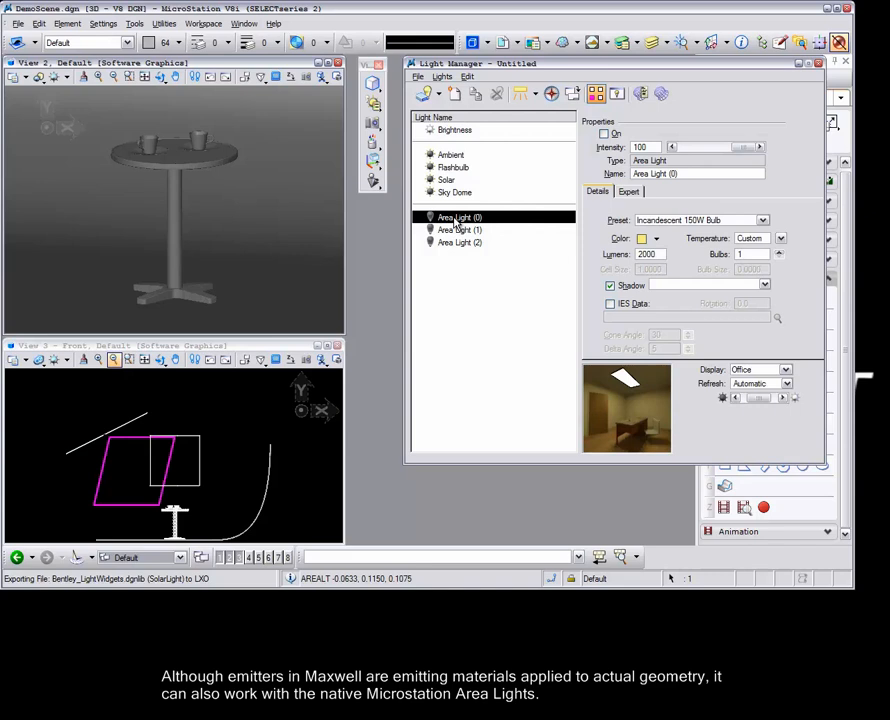
click(603, 135)
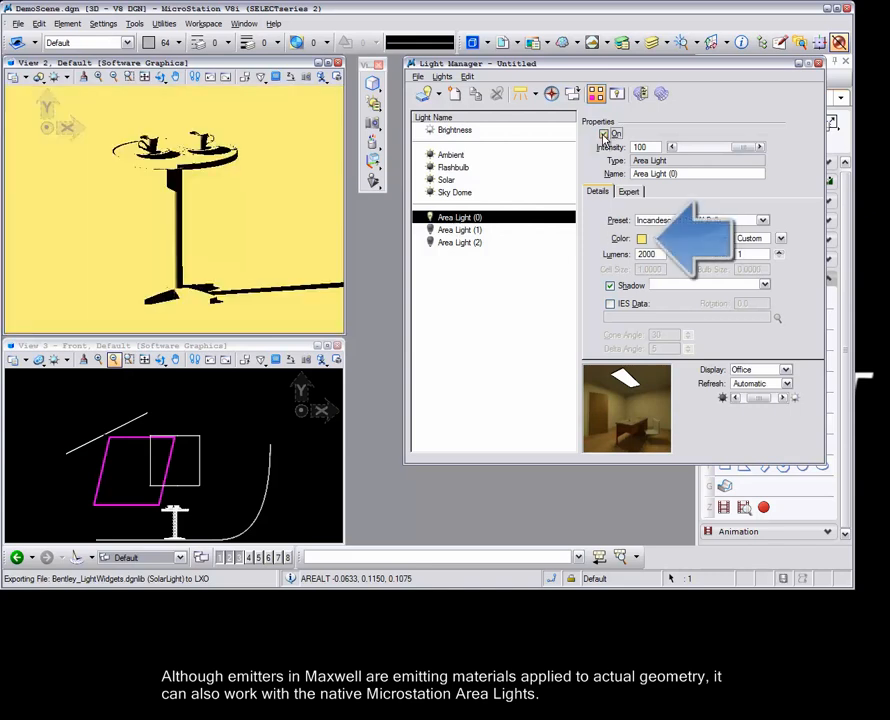
click(465, 230)
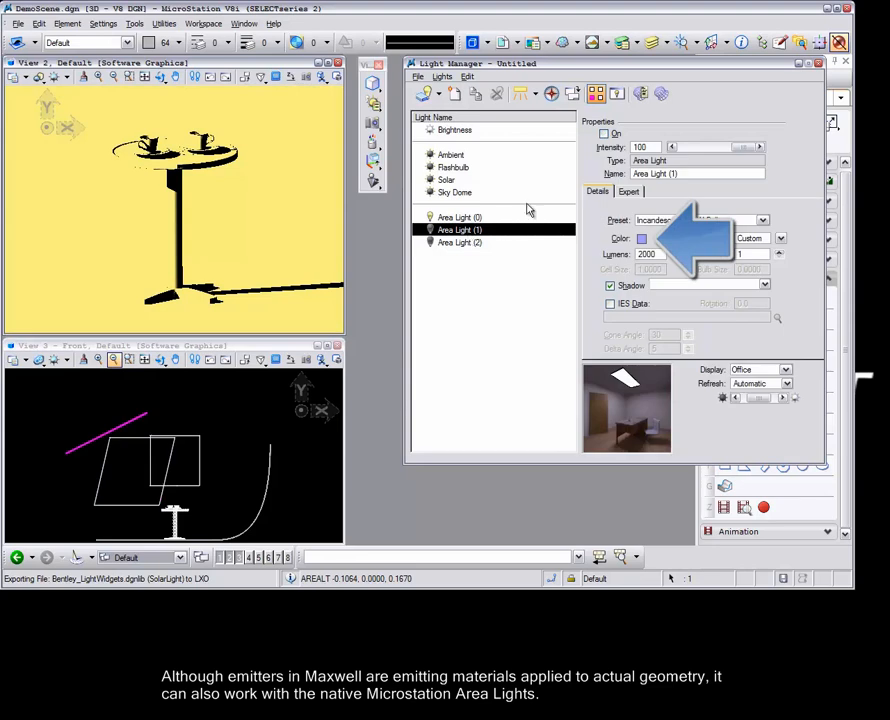
click(604, 134)
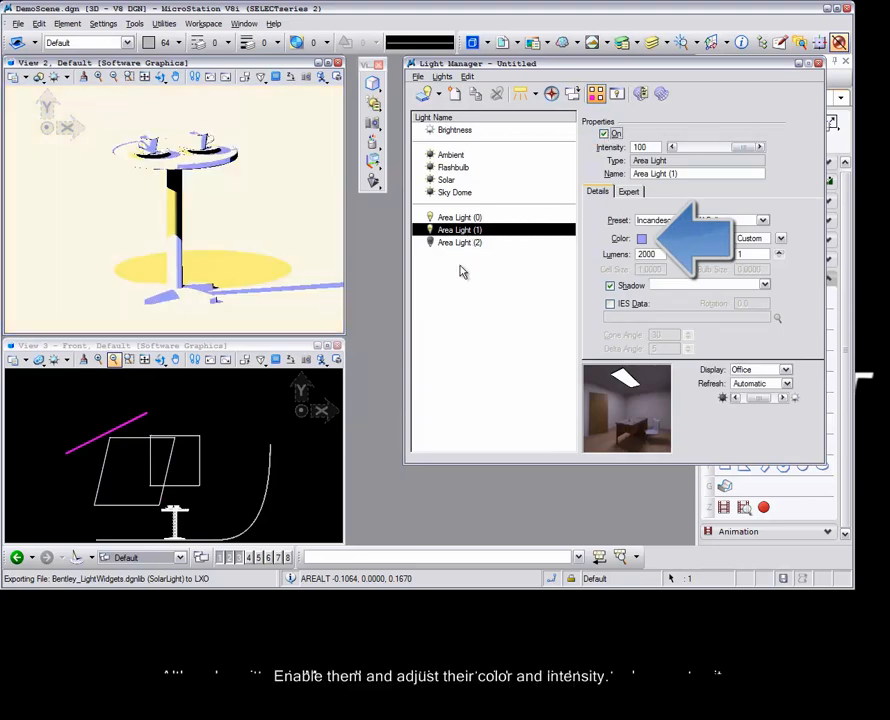
click(459, 243)
click(604, 134)
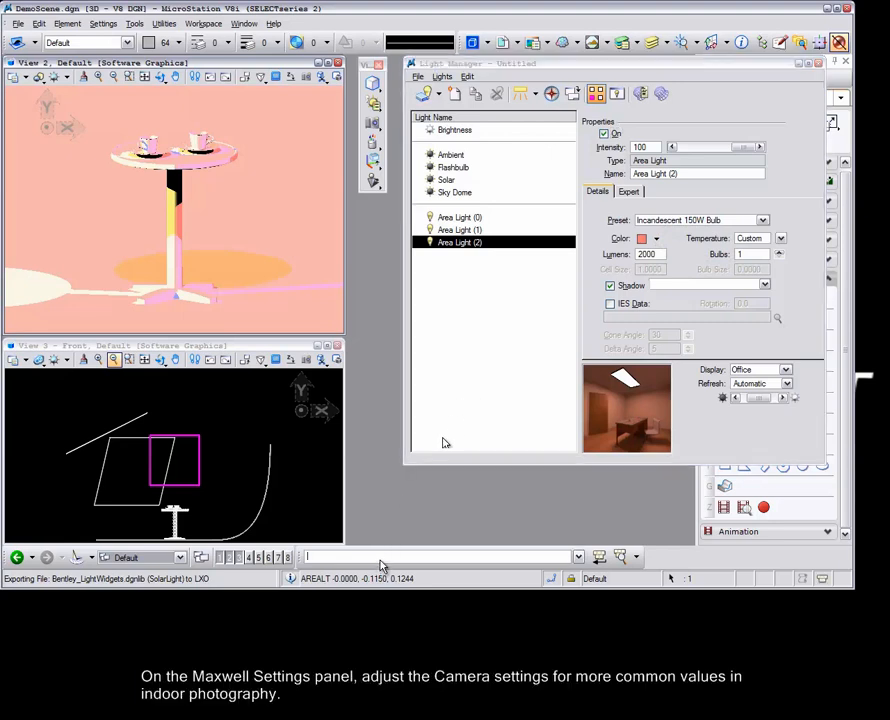
Set the camera's Shutter Speed to 126 in the Maxwell export settings and test-render the exported scene, closing the render at the end.
text(maxwell settings)
key(Return)
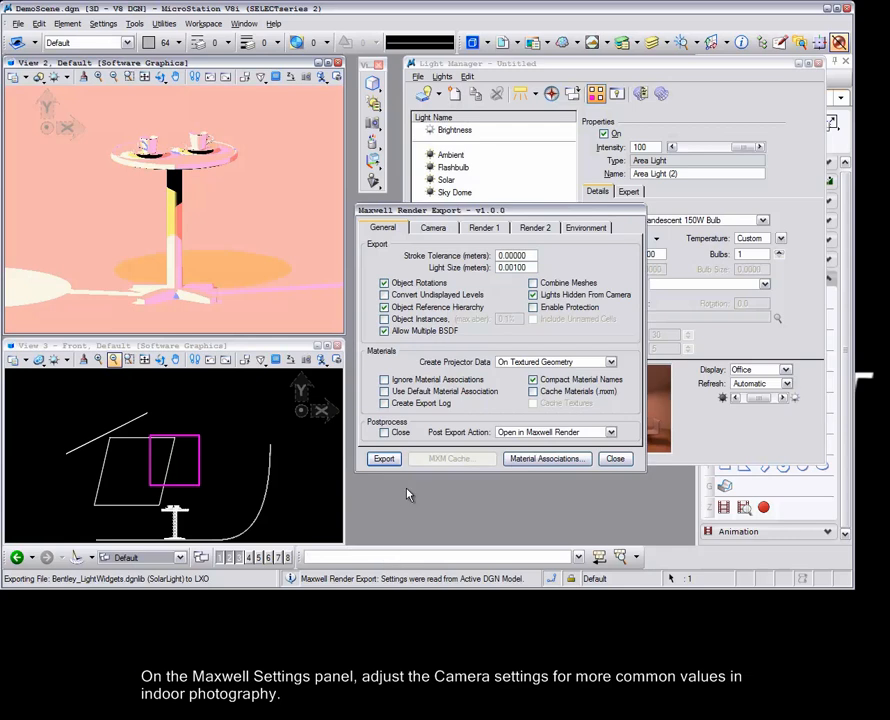
click(436, 228)
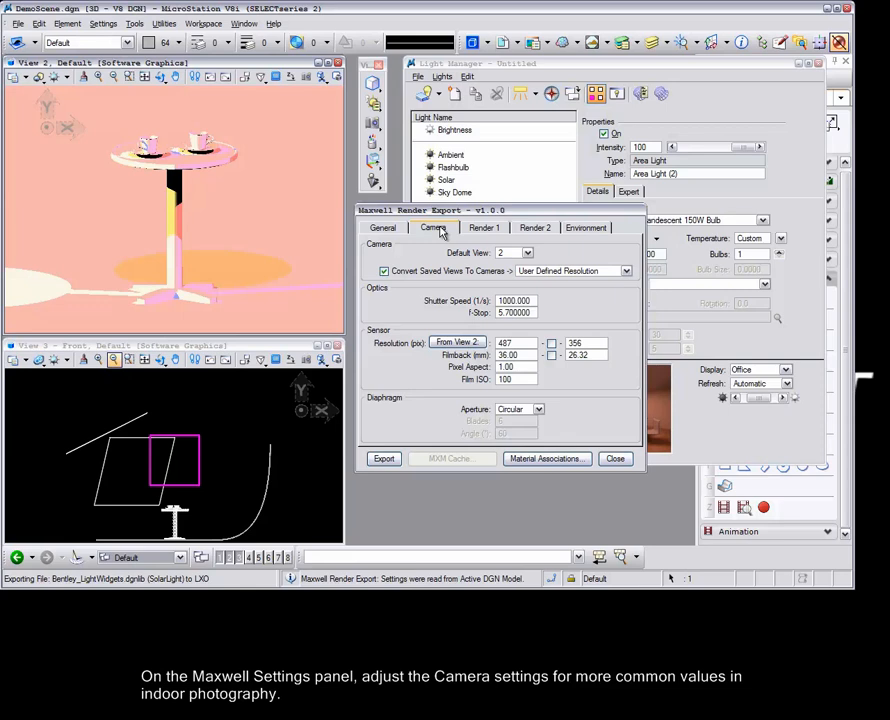
double_click(514, 302)
text(125)
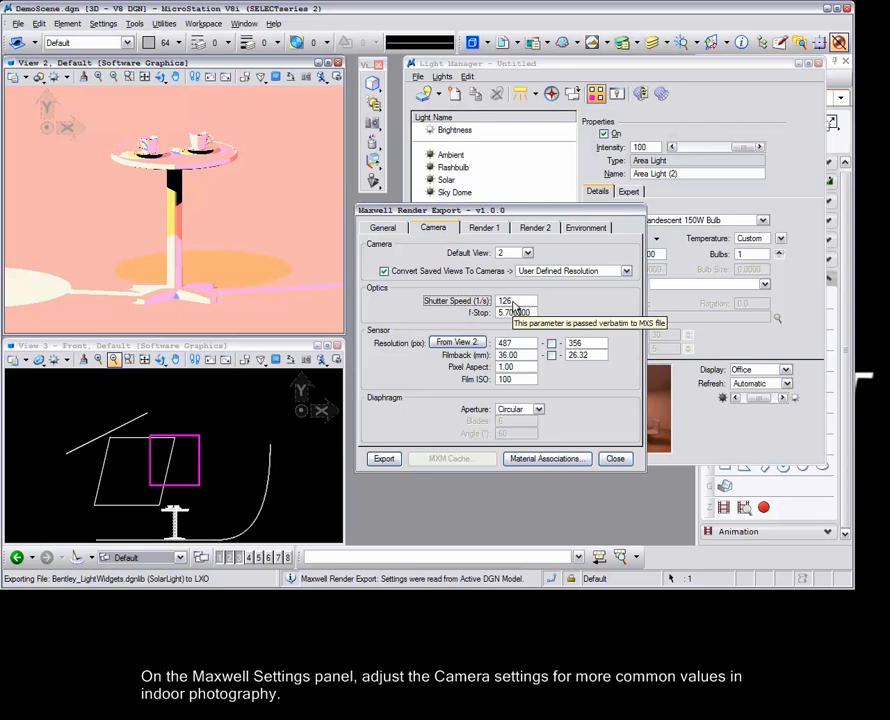
key(Tab)
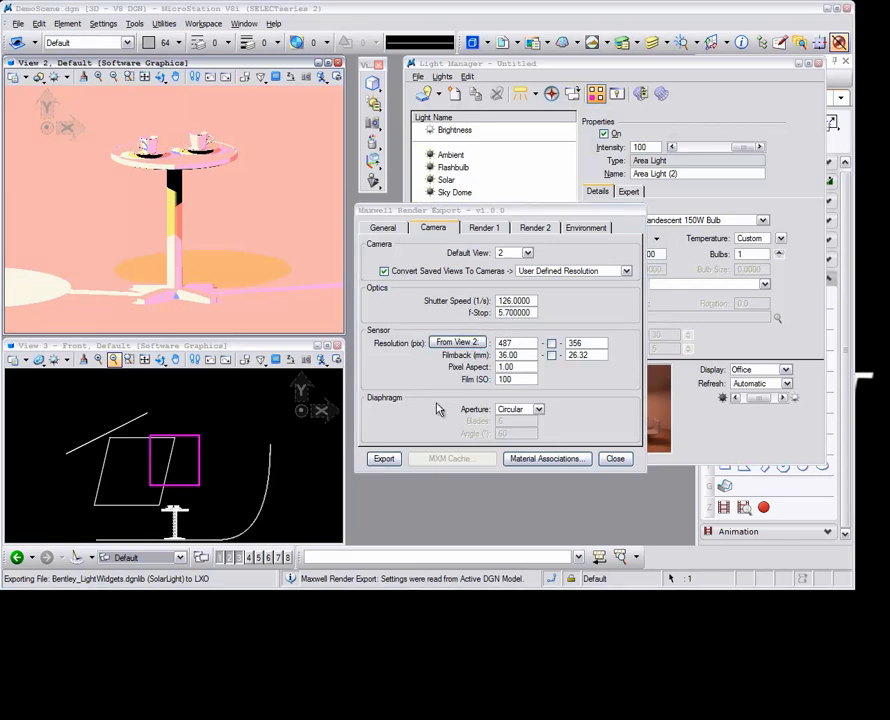
click(396, 457)
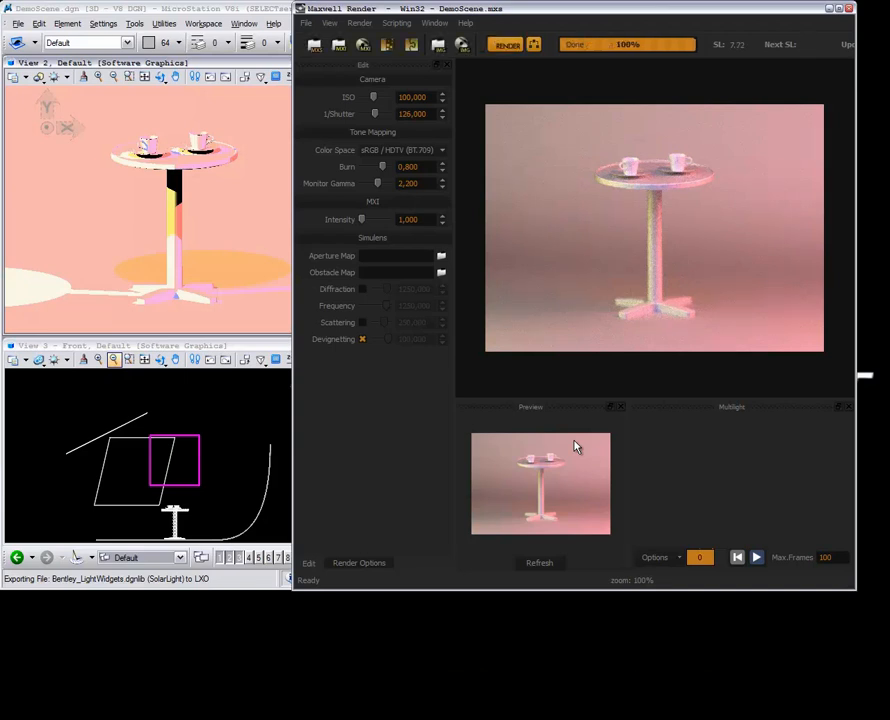
click(848, 9)
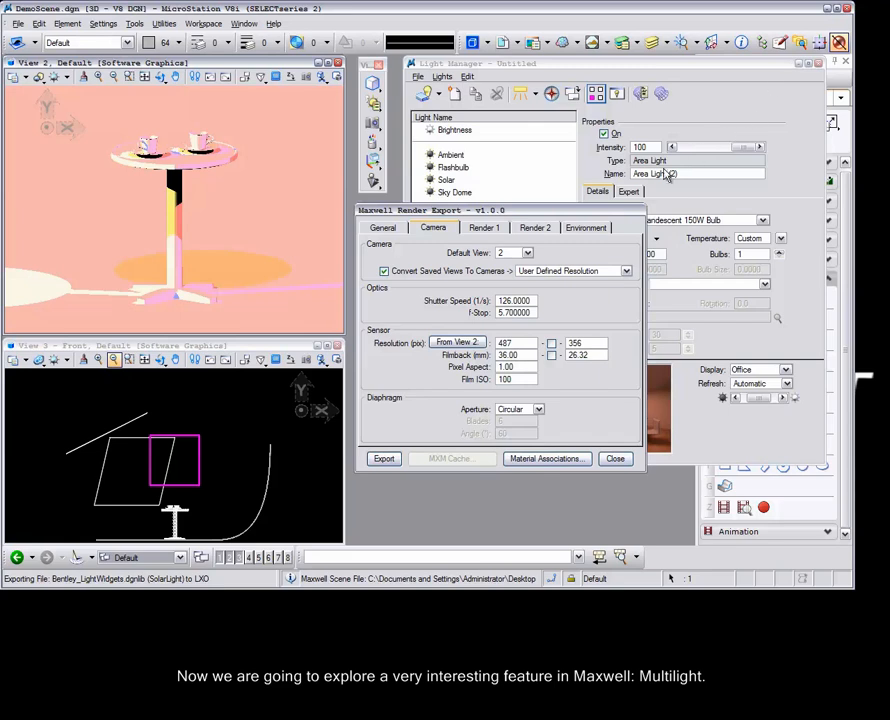
Enable Multilight in Intensity mode and export the scene to render it in Maxwell Render.
click(484, 228)
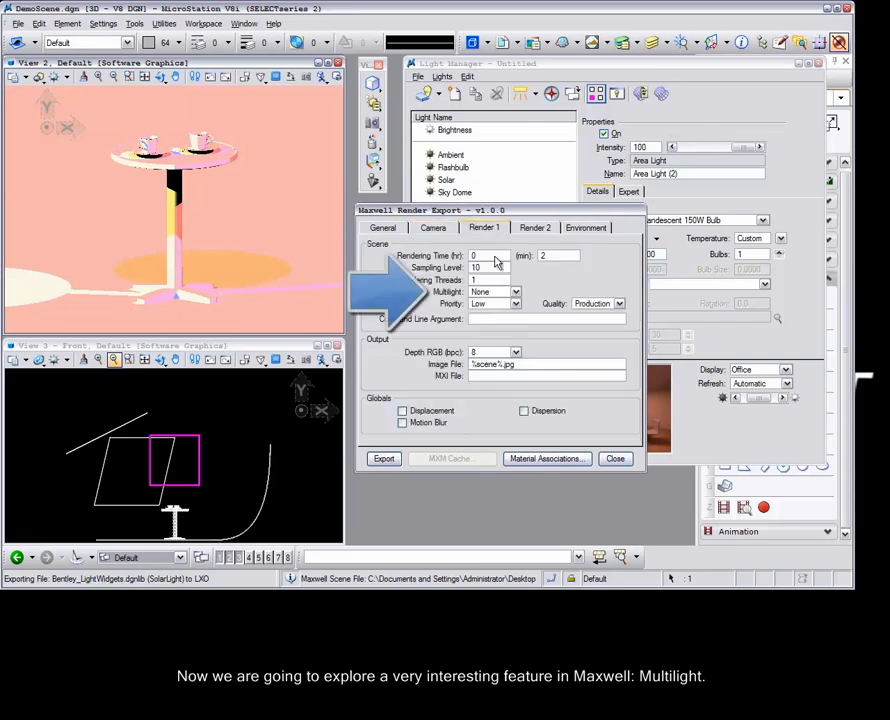
click(516, 292)
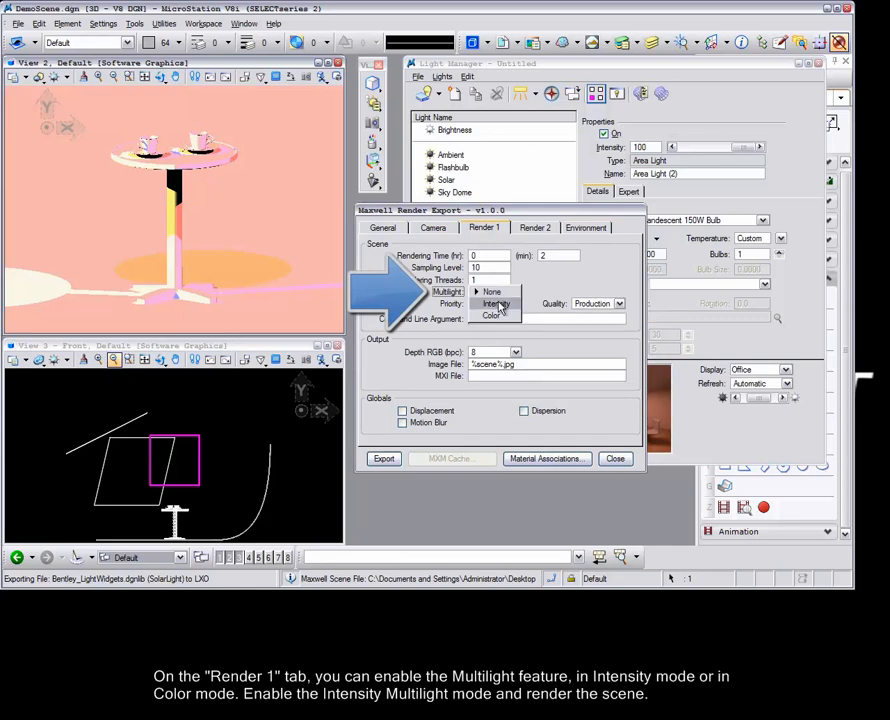
click(496, 309)
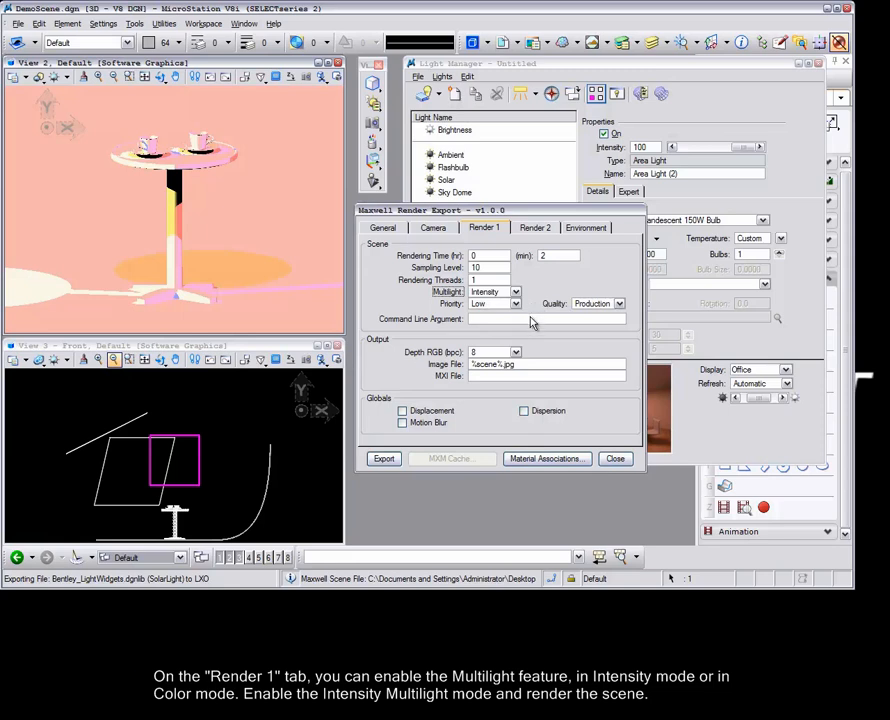
click(393, 459)
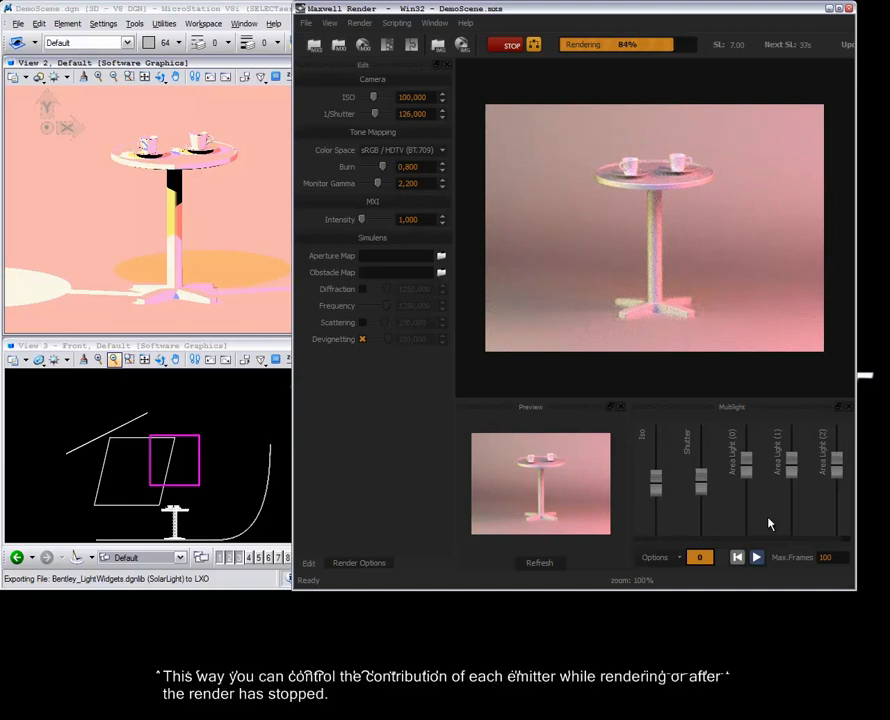
Lower the Multilight intensities of Area Light (0), (1) and (2) to 0 W one after another.
drag(748, 467, 740, 516)
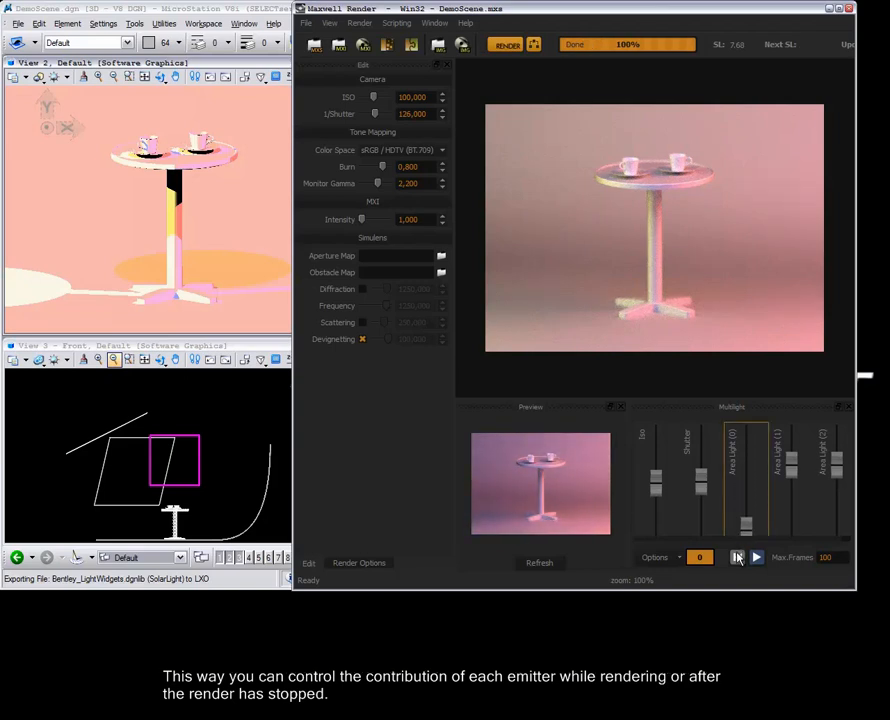
drag(796, 470, 790, 540)
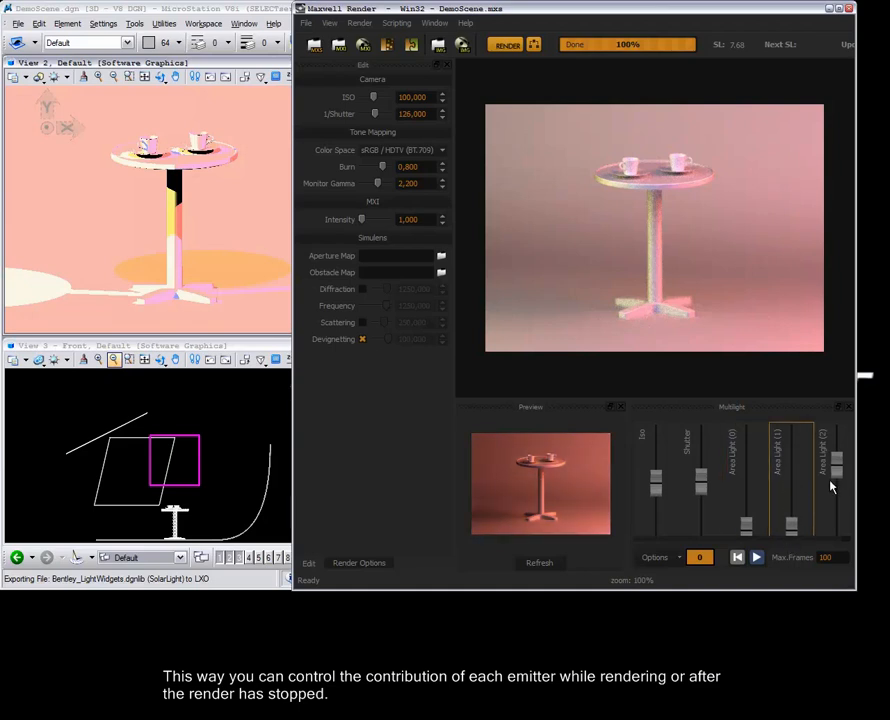
drag(837, 460, 840, 535)
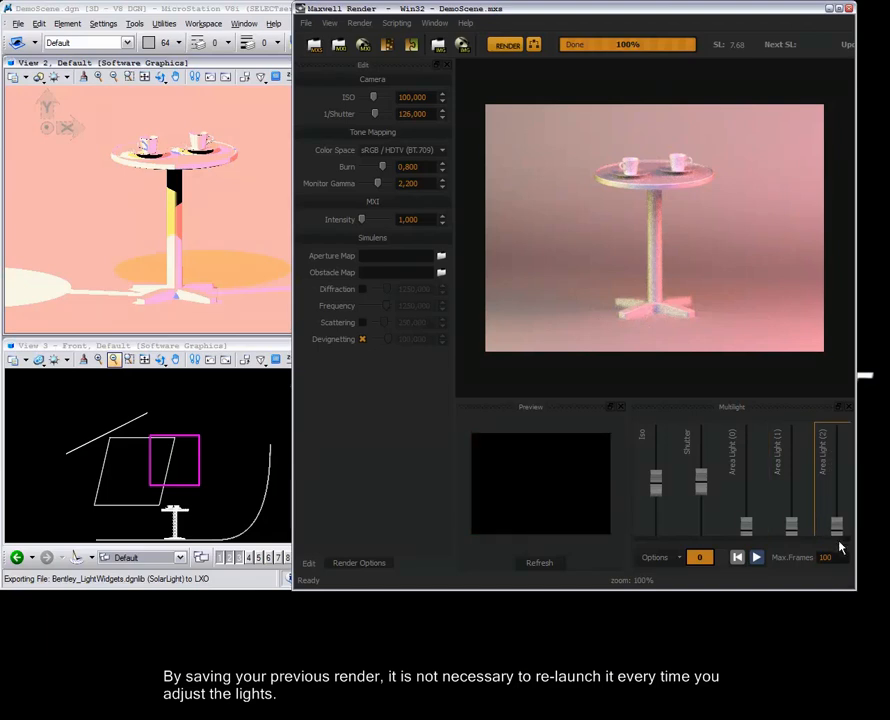
Set the Multilight intensities to about 25 W for Area Light (0), 34 W for (1) and 87 W for (2), and refresh the render.
drag(746, 525, 806, 489)
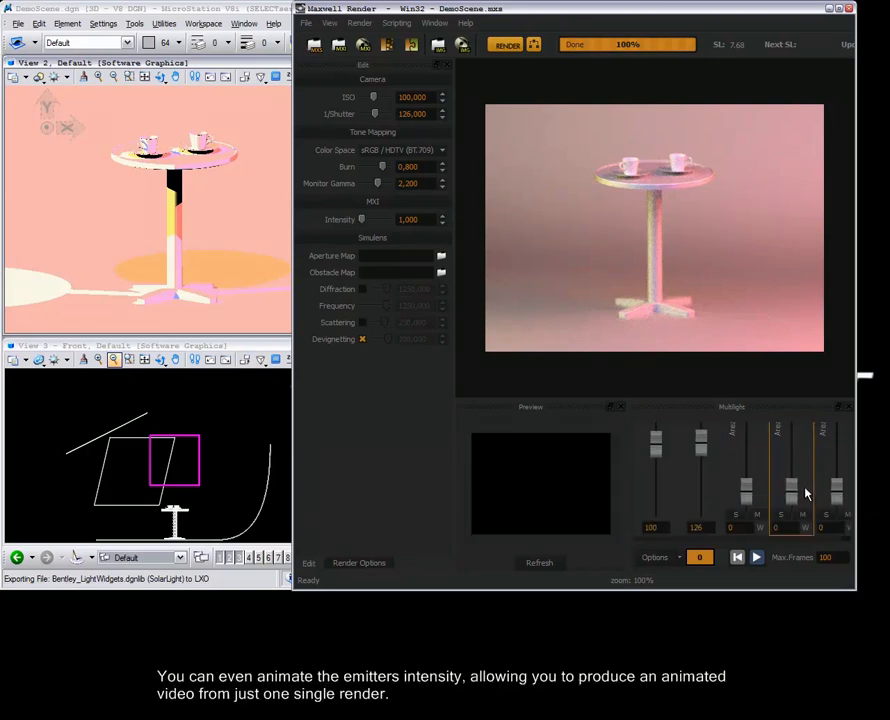
drag(806, 493, 792, 457)
drag(840, 497, 829, 444)
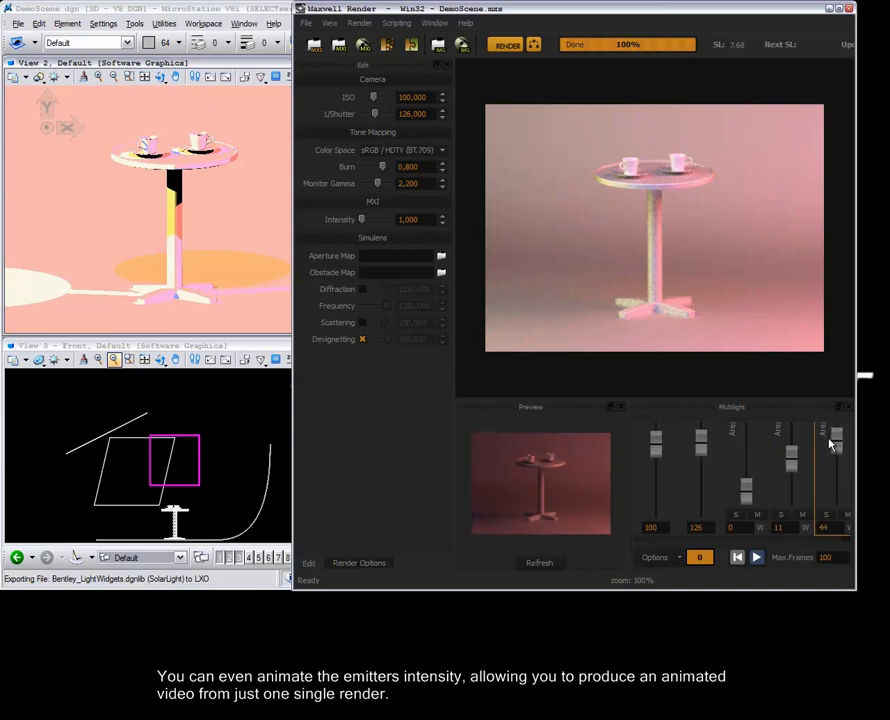
drag(745, 487, 740, 455)
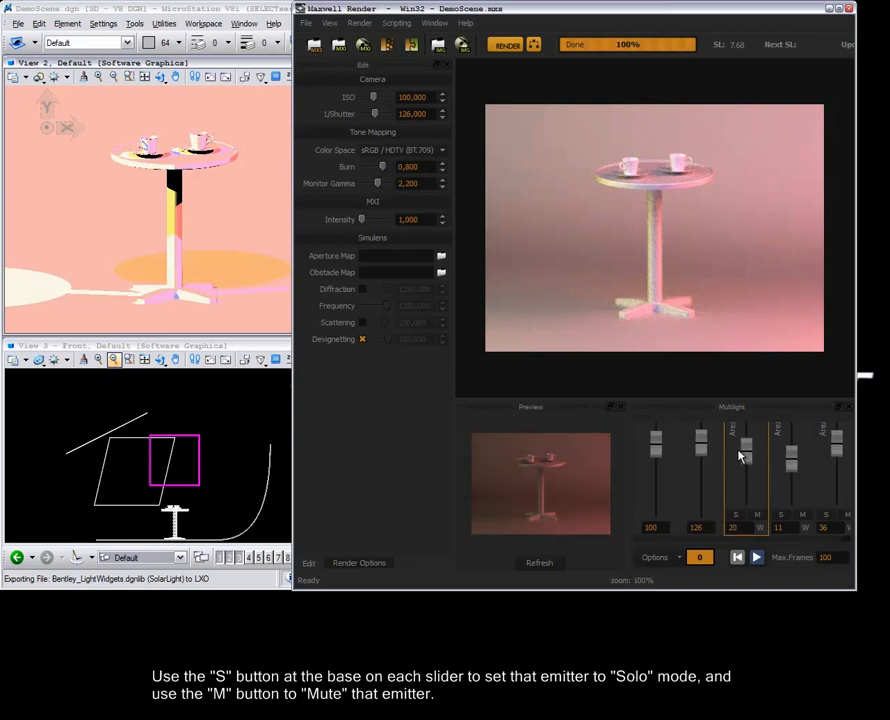
drag(794, 462, 837, 438)
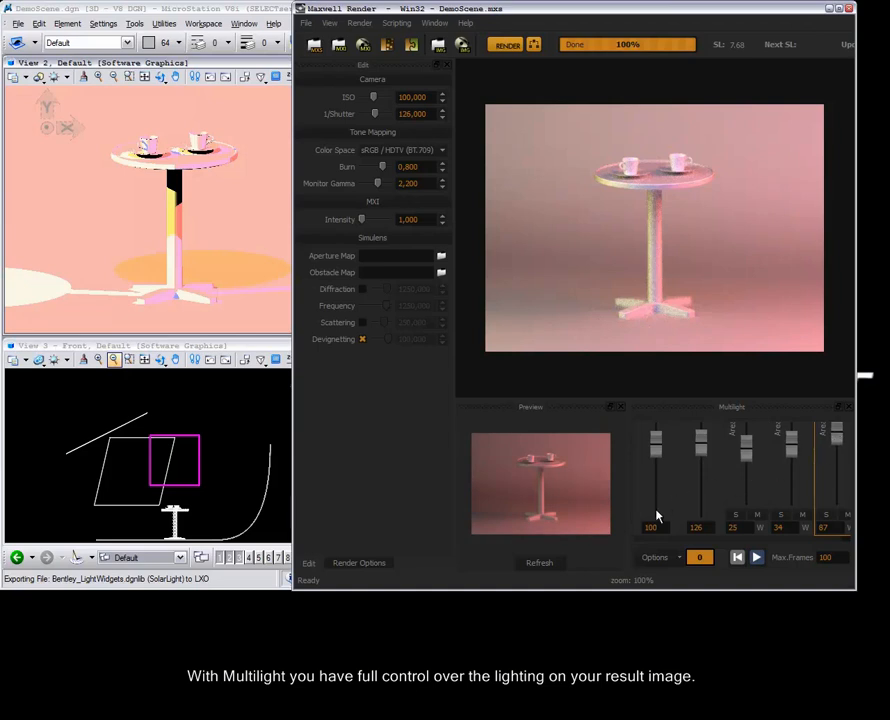
click(540, 563)
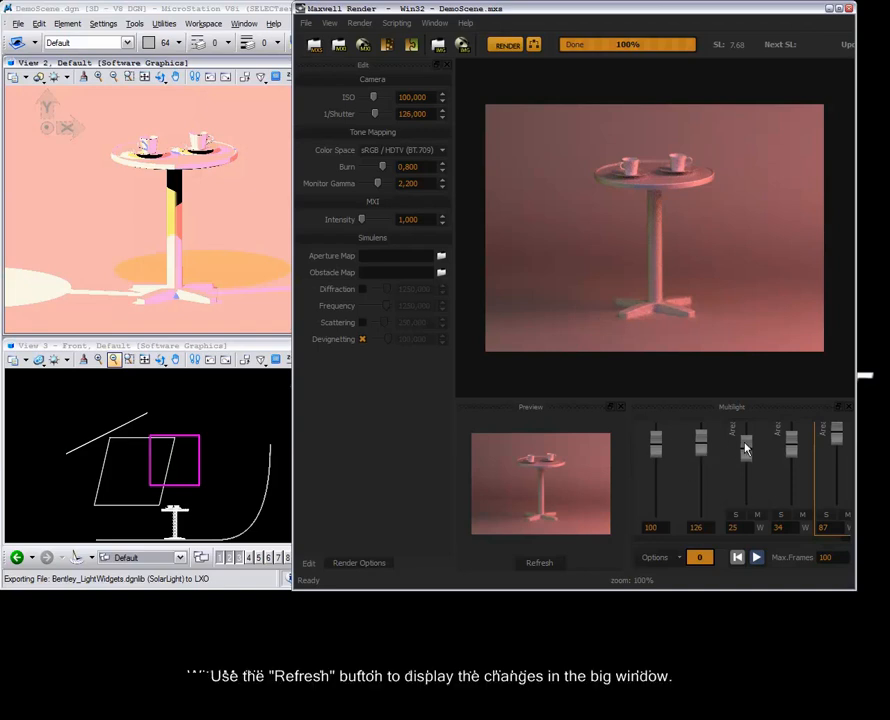
Reduce Area Light (0) to about 2 W, refresh the rendered image, and minimize the render window.
drag(745, 450, 745, 463)
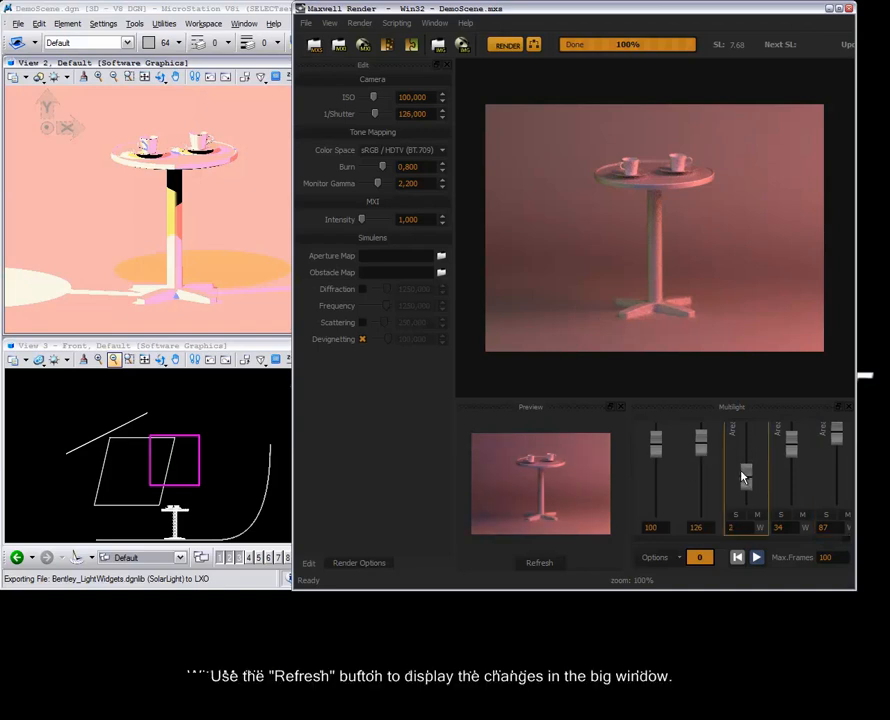
click(539, 563)
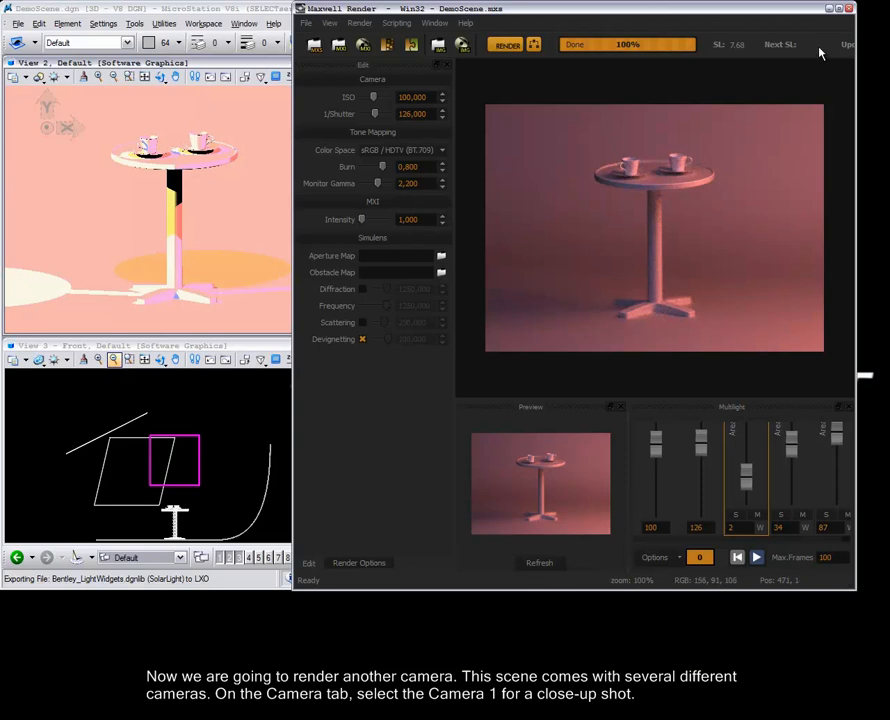
click(830, 9)
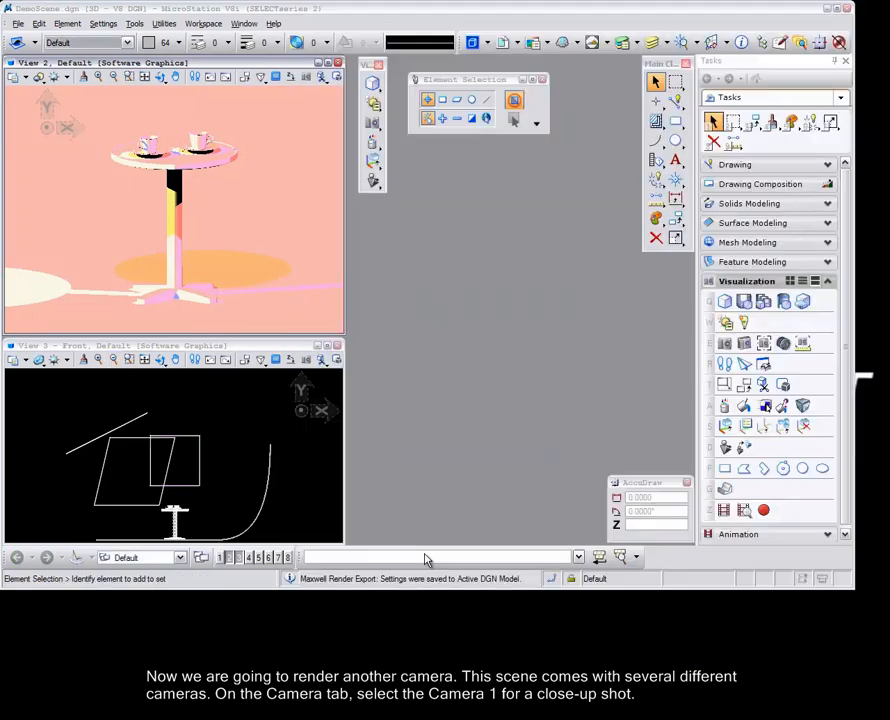
Open the Maxwell Render export settings with the key-in "maxwell settings" and set the camera's default view to 1.
click(426, 556)
text(maxwell settings)
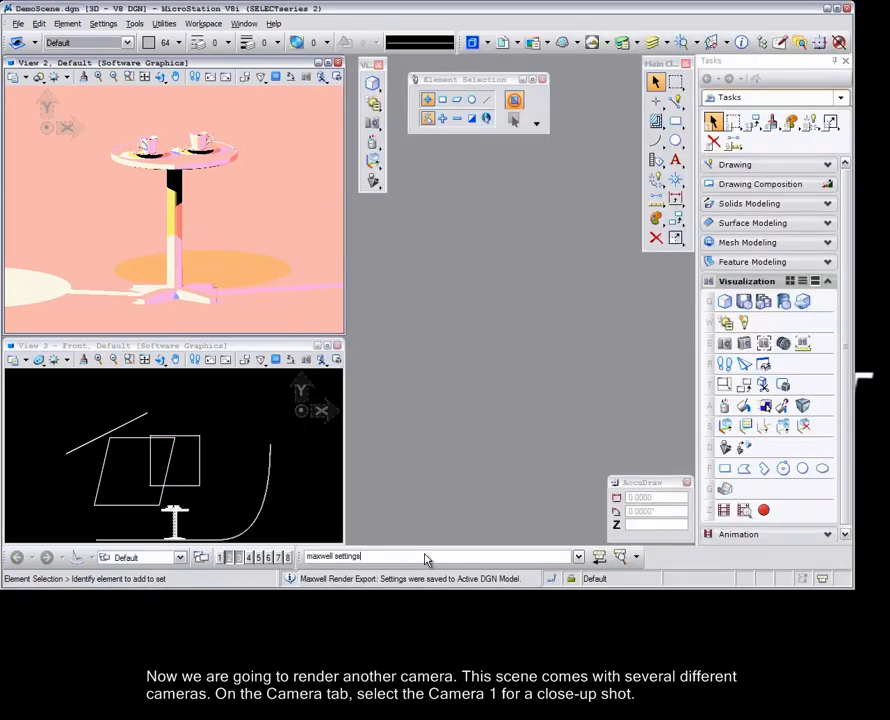
key(Return)
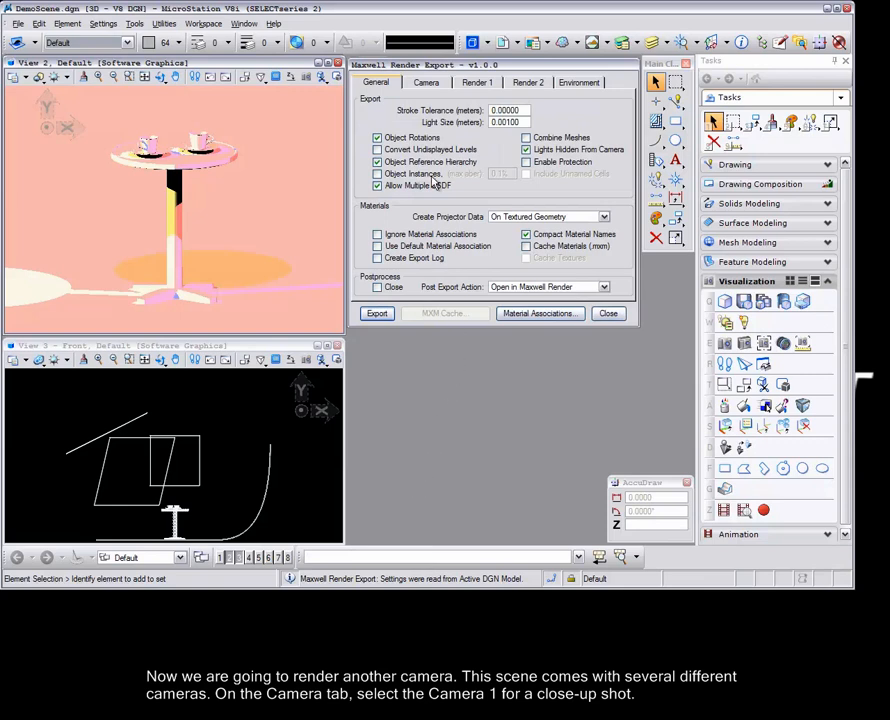
click(424, 83)
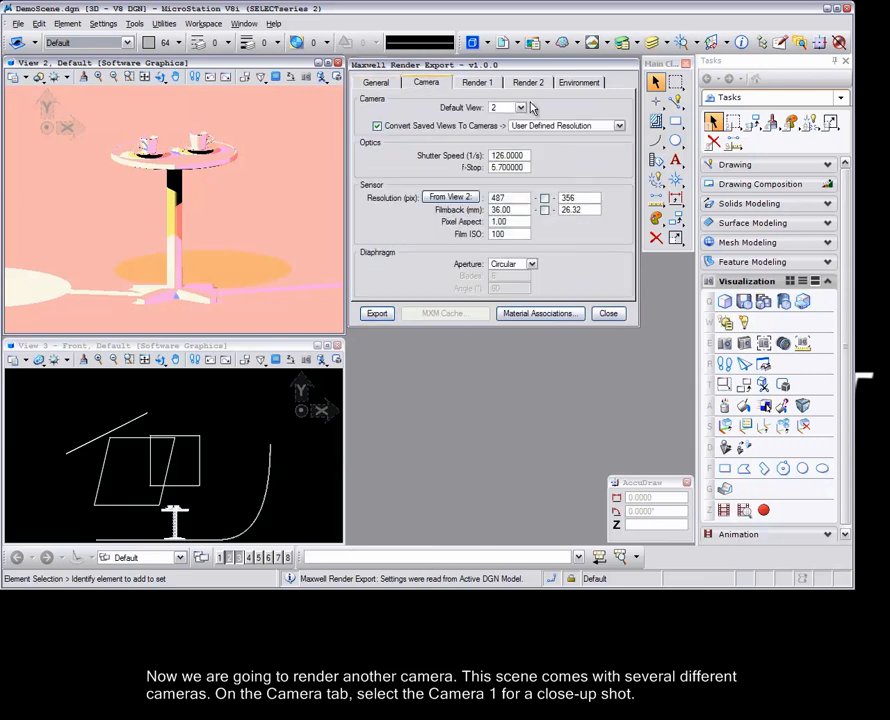
click(520, 108)
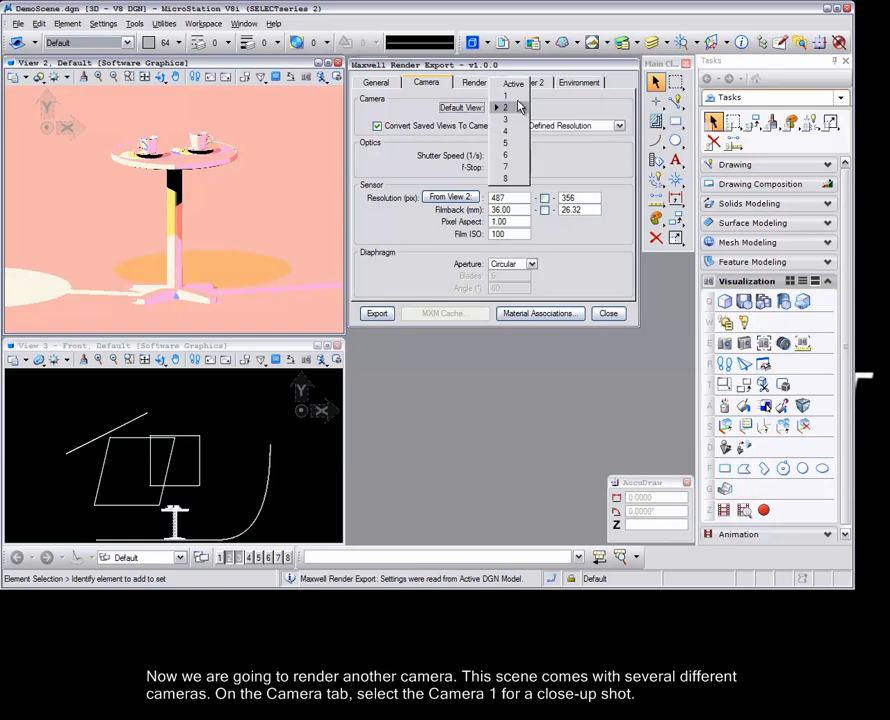
click(518, 97)
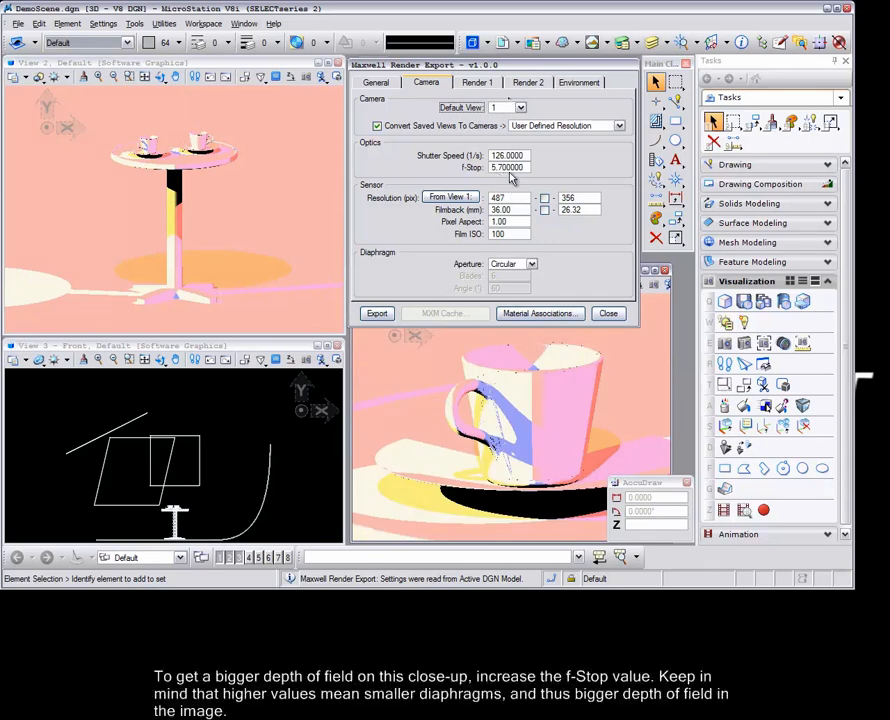
Set the camera's f-Stop to 15 and Film ISO to 2000, and export the close-up view to Maxwell Render.
double_click(508, 167)
text(15)
key(Tab)
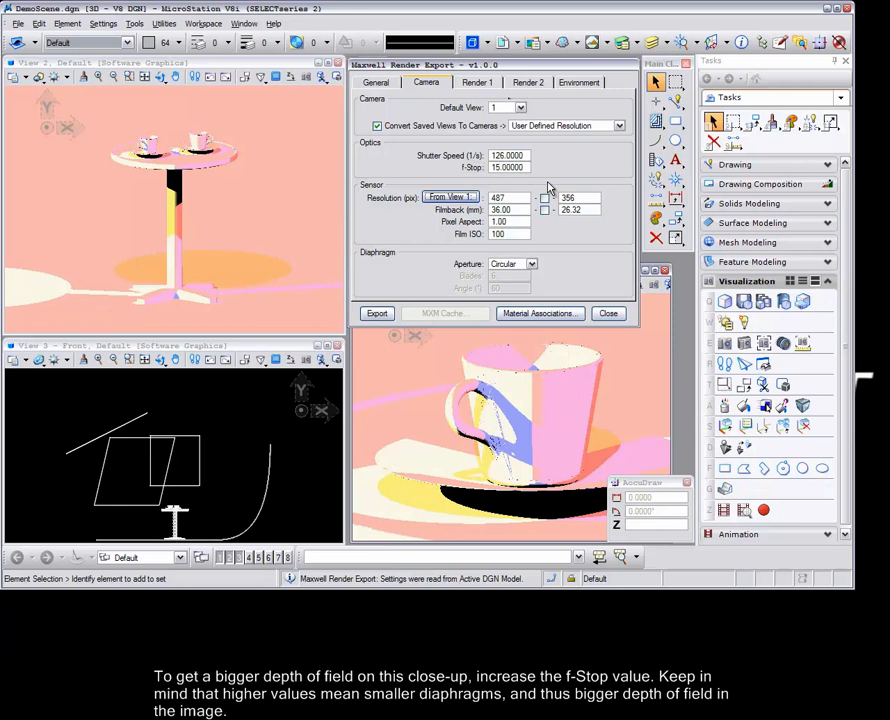
double_click(500, 234)
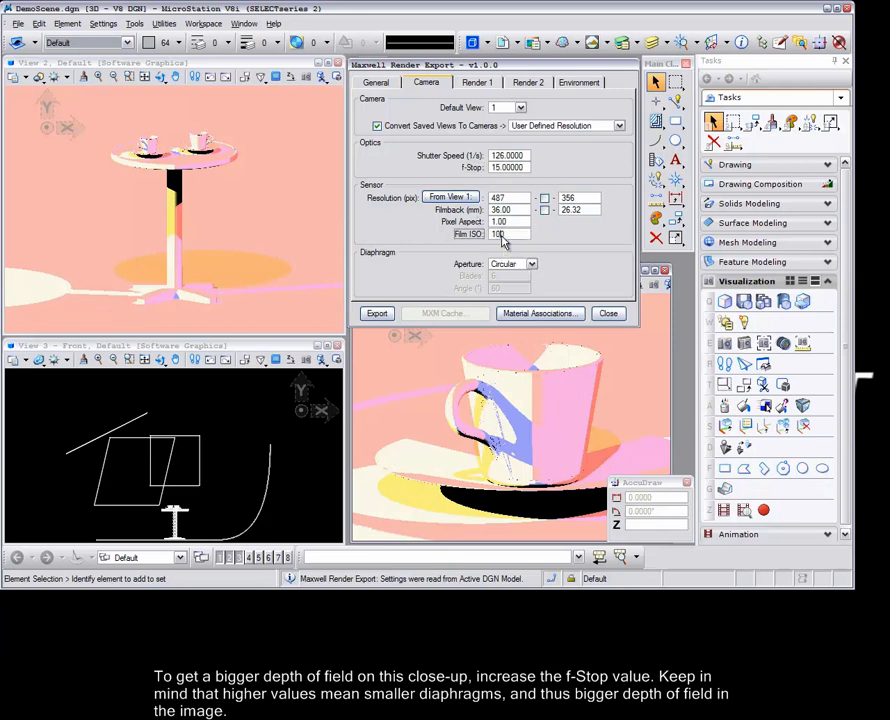
text(2000)
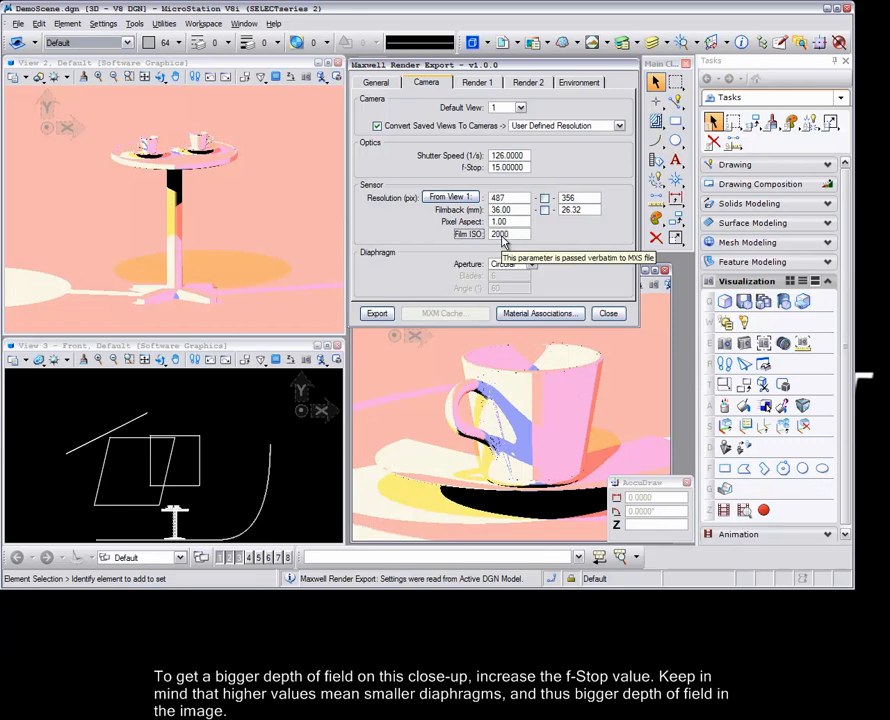
key(Tab)
click(377, 313)
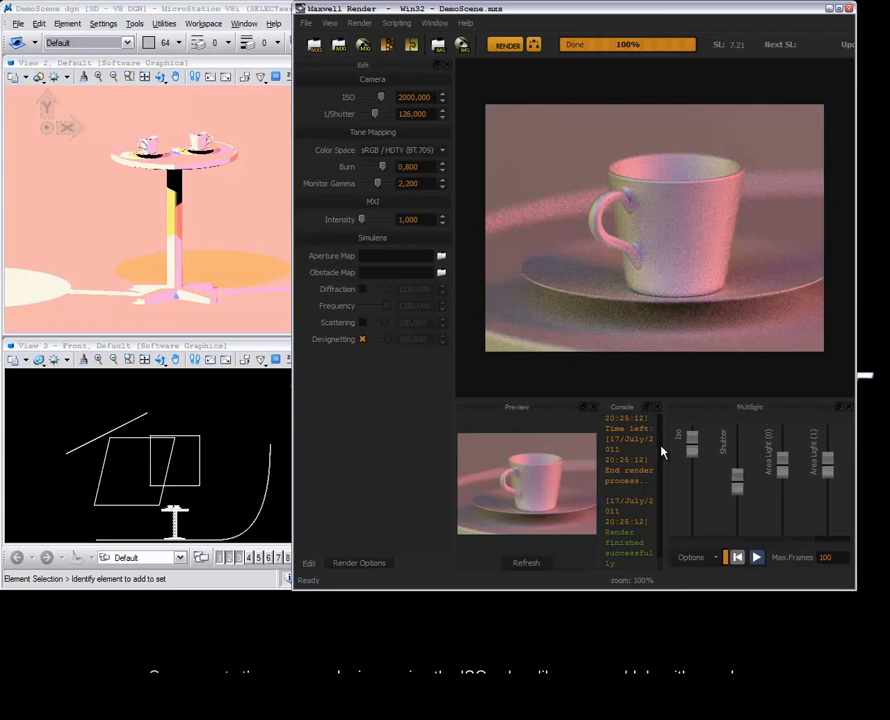
Try different Multilight intensity balances for Area Light (0), (1) and (2) on the cup close-up.
drag(782, 463, 793, 509)
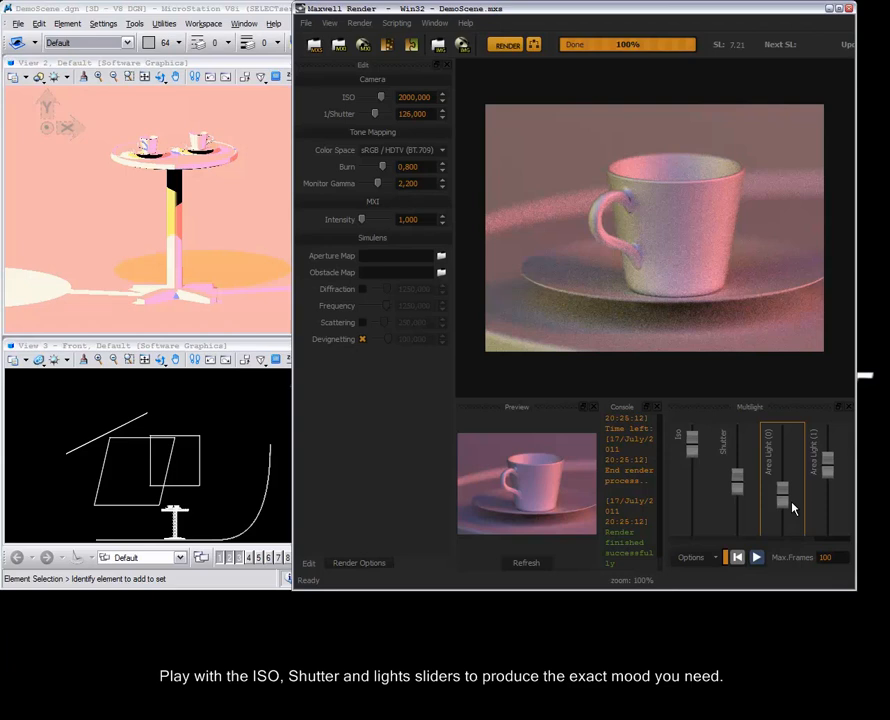
click(825, 541)
drag(783, 470, 824, 473)
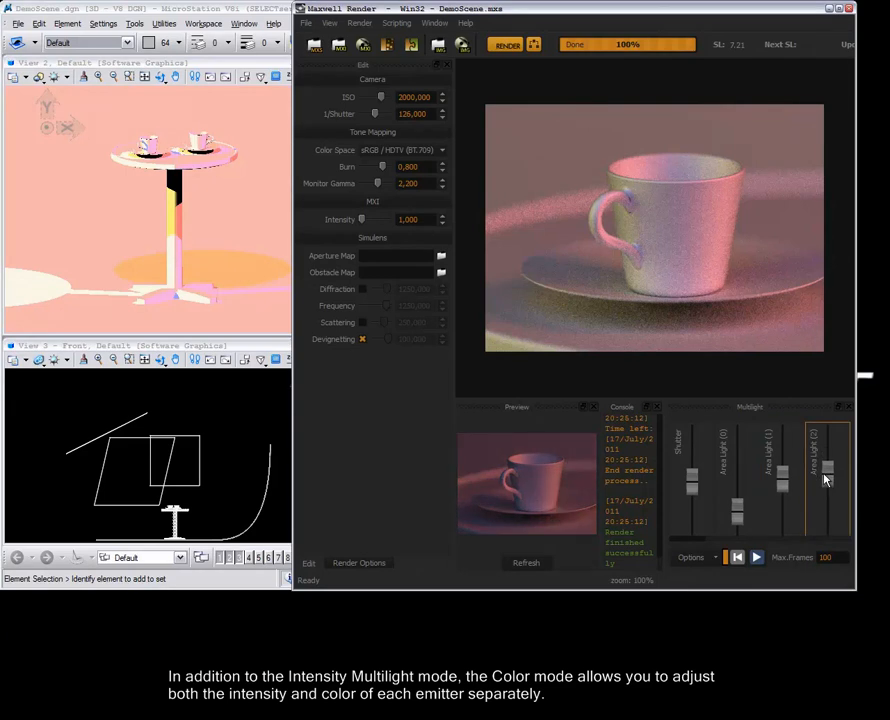
drag(737, 508, 785, 465)
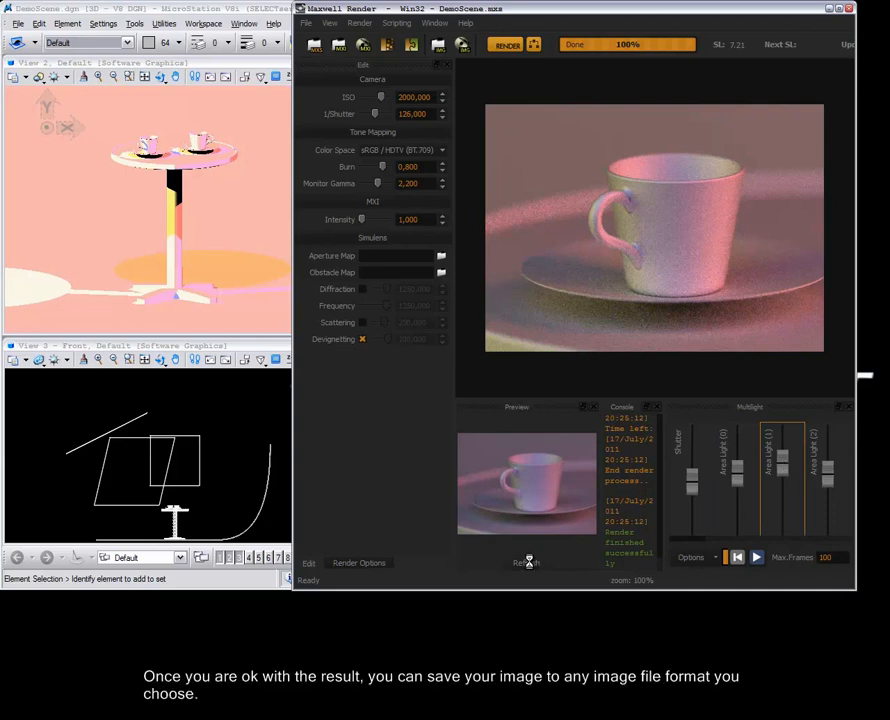
Lower the intensity of Area Light (0) and raise Area Light (2) in Multilight, refreshing the rendered image.
drag(741, 487, 739, 511)
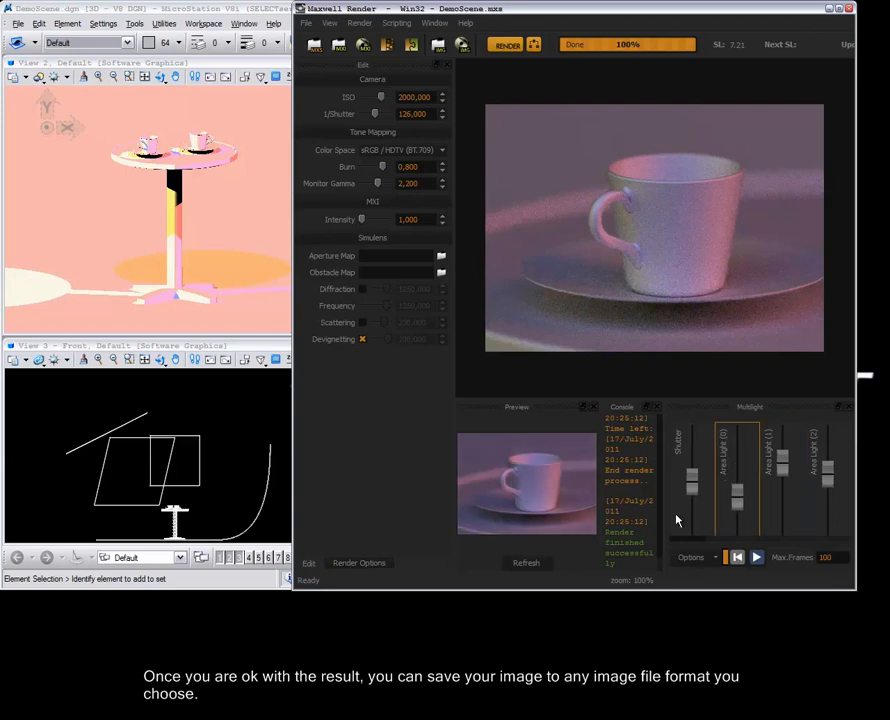
click(530, 564)
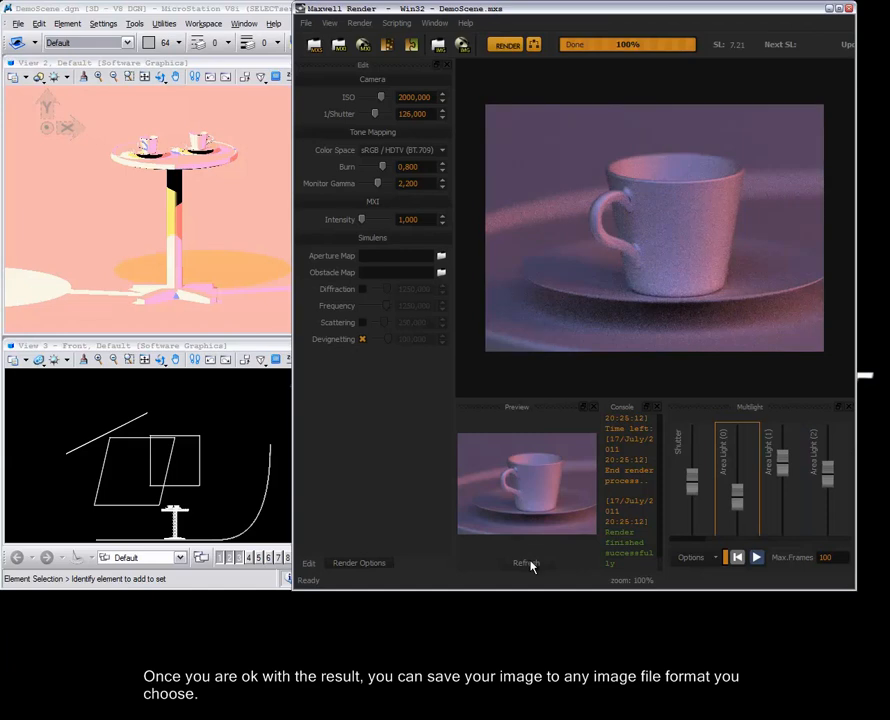
drag(832, 480, 826, 454)
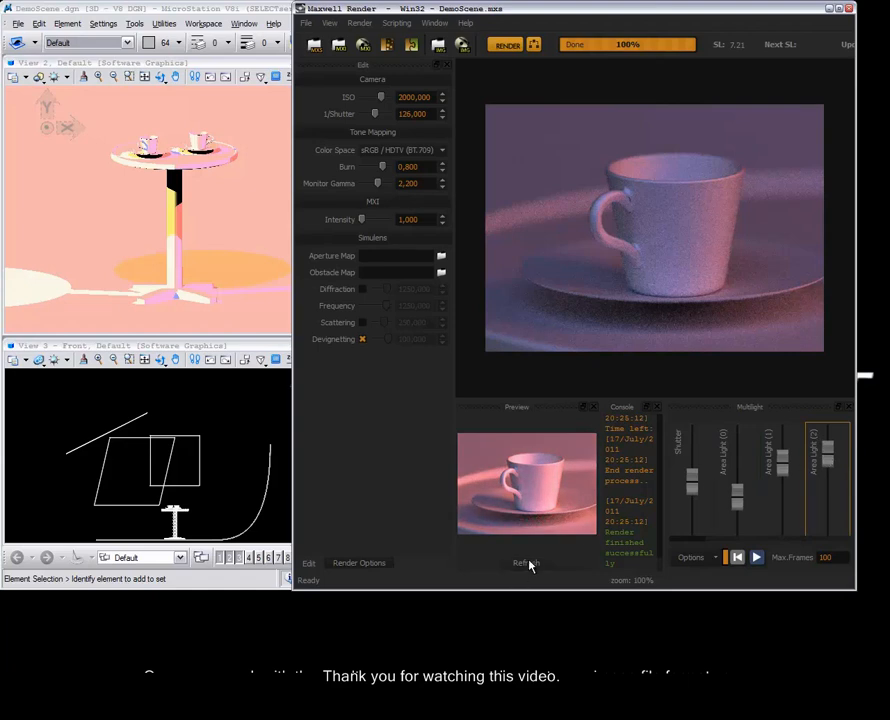